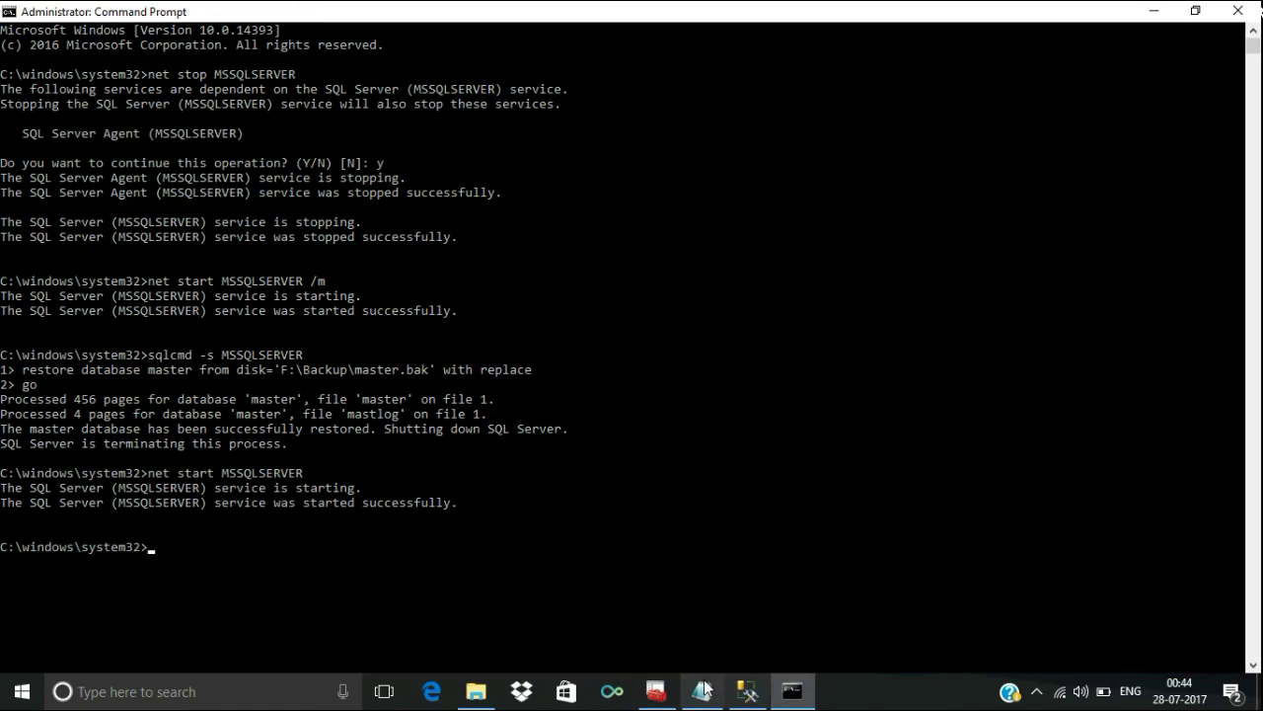
Switch to SQL Server Configuration Manager, refresh the services list and check the SQL Server (MSSQLSERVER) service
{"action": "left_click", "coordinate": [657, 691]}
{"action": "right_click", "coordinate": [490, 481]}
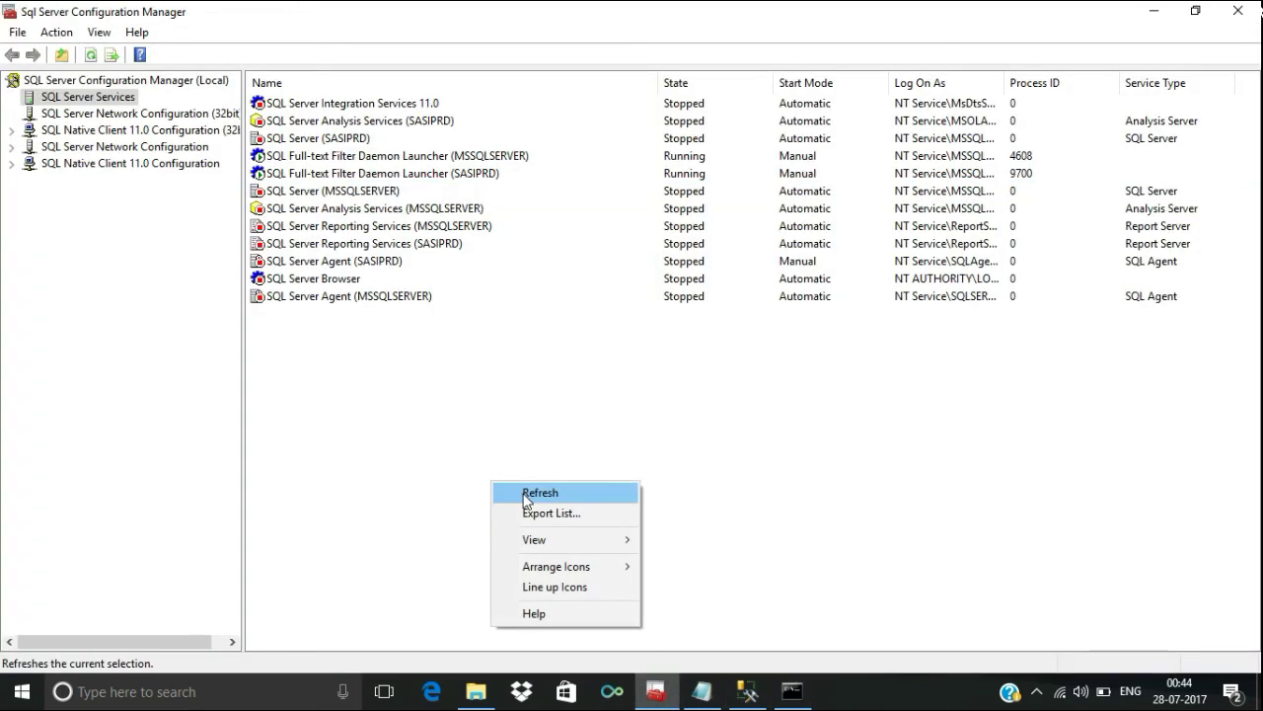
{"action": "left_click", "coordinate": [523, 493]}
{"action": "left_click", "coordinate": [329, 193]}
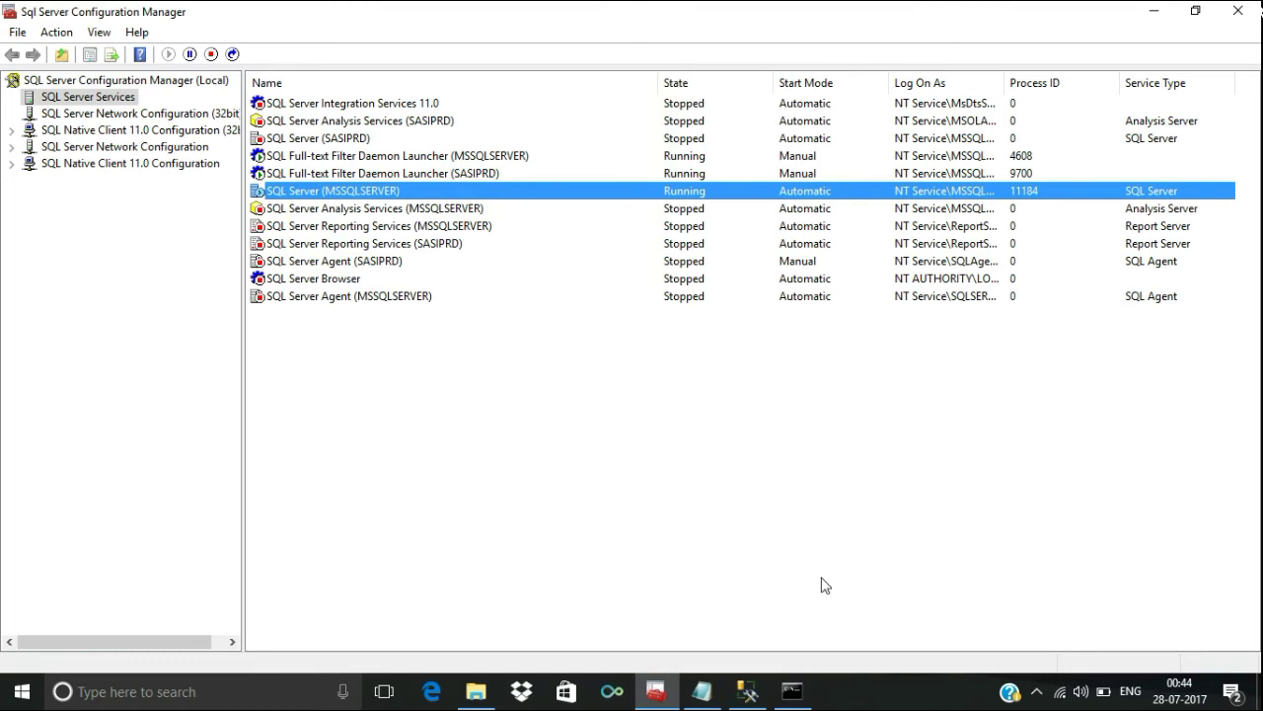
Review the master restore commands in Command Prompt and the SSMS method in the Notepad outline, ending in Management Studio
{"action": "left_click", "coordinate": [791, 690]}
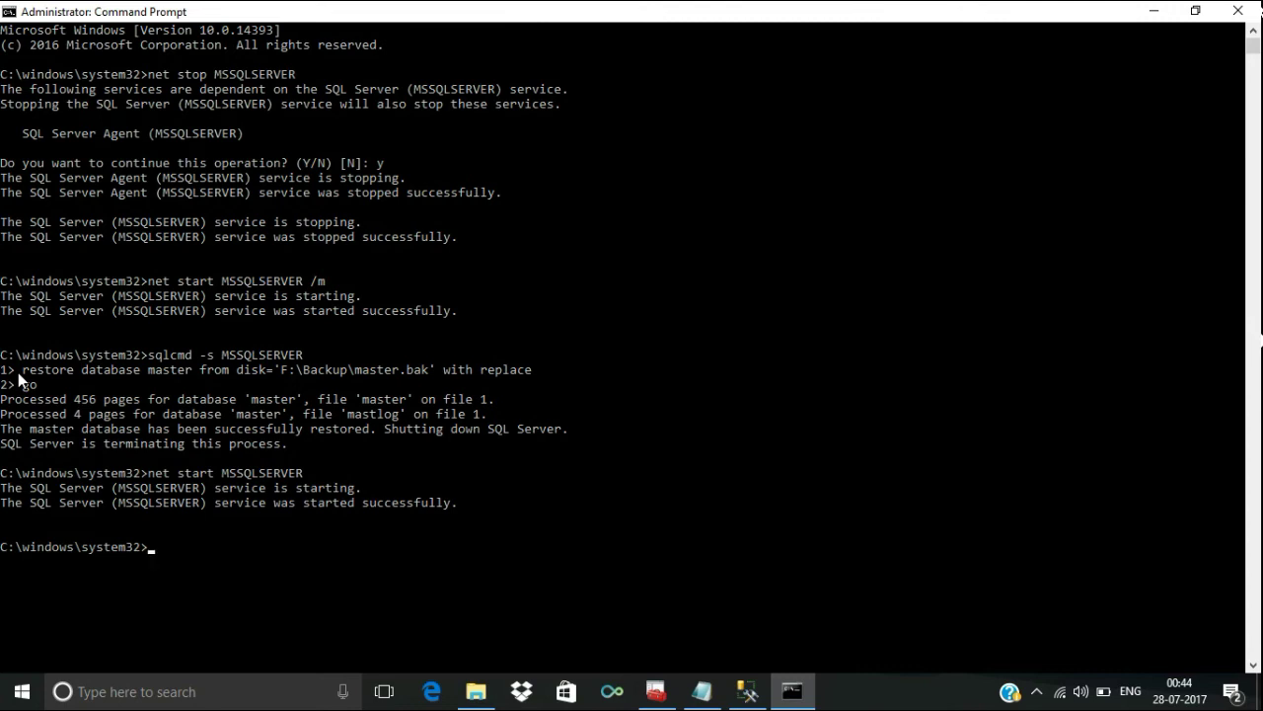
{"action": "left_click", "coordinate": [702, 690]}
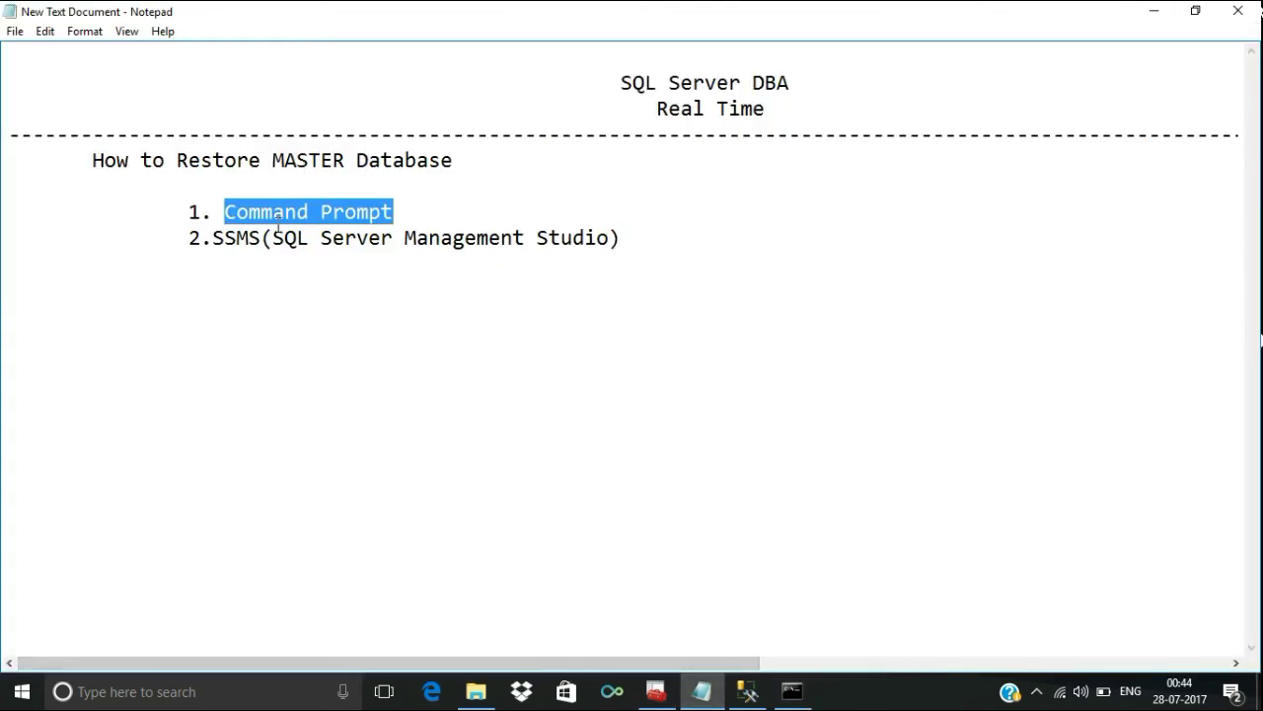
{"action": "left_click_drag", "start_coordinate": [224, 240], "coordinate": [293, 247]}
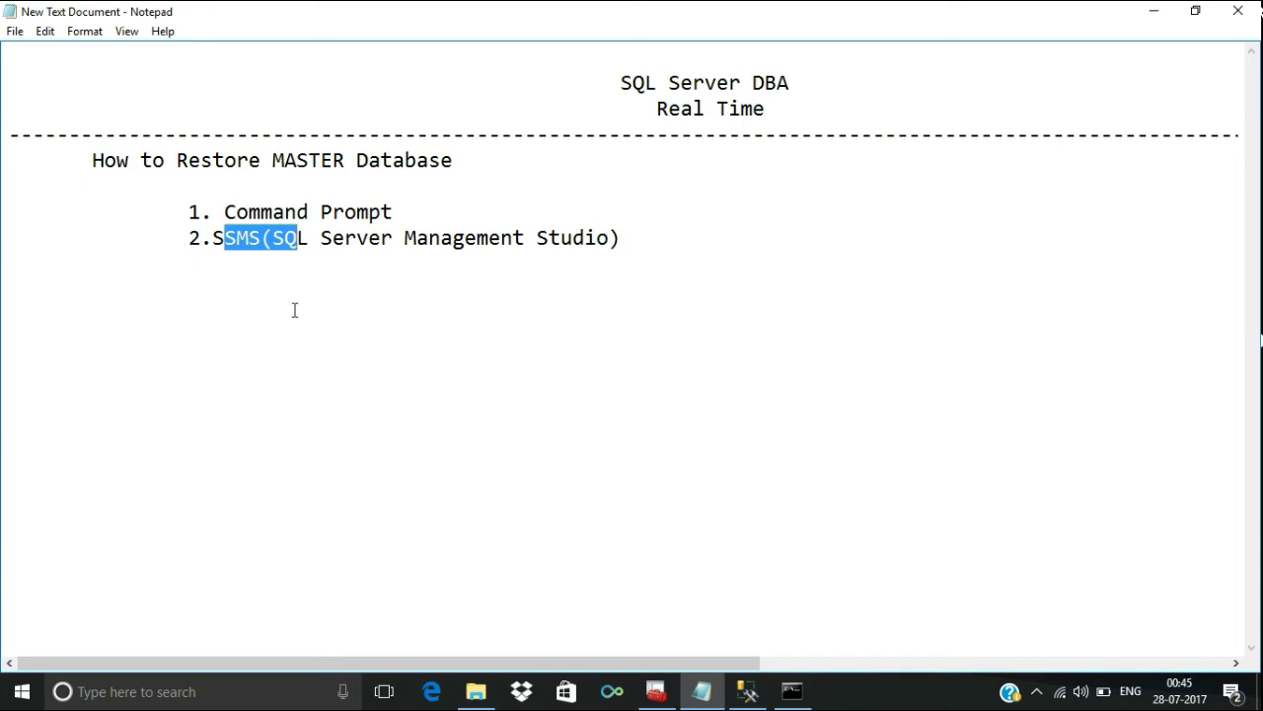
{"action": "left_click", "coordinate": [656, 691]}
{"action": "left_click", "coordinate": [740, 688]}
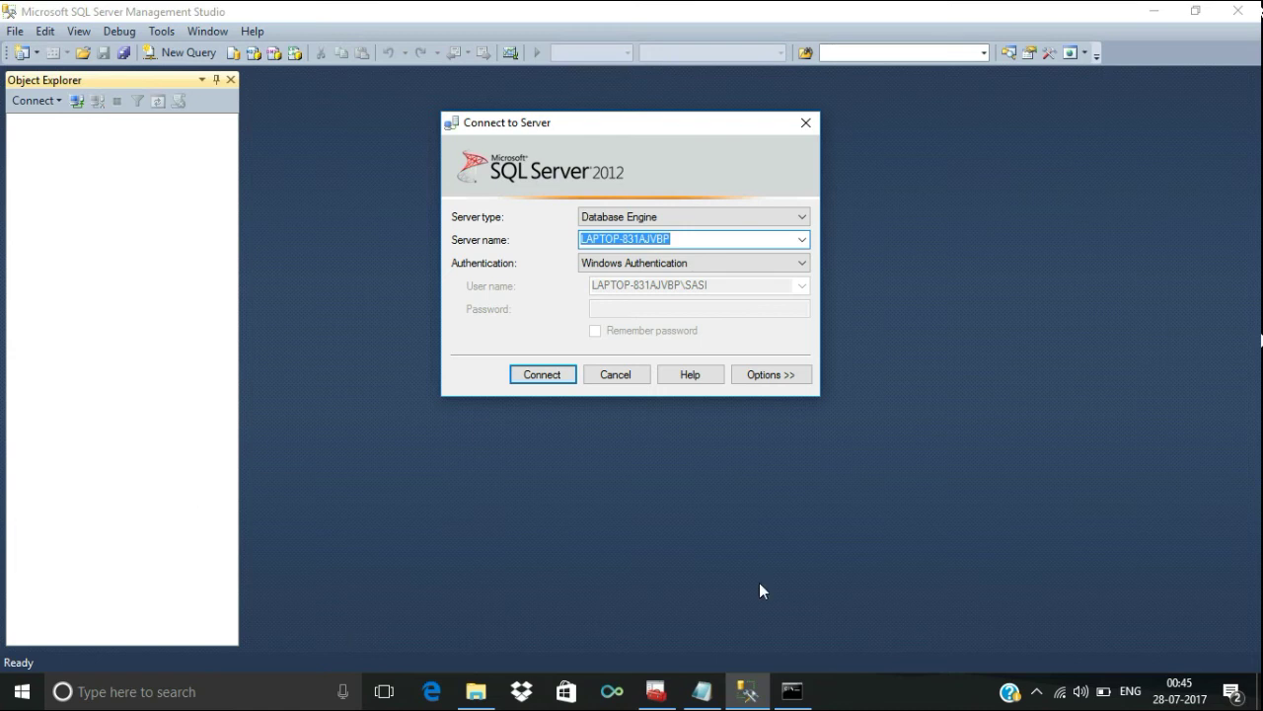
Return to SQL Server Configuration Manager and refresh the list of SQL Server services
{"action": "left_click", "coordinate": [653, 693]}
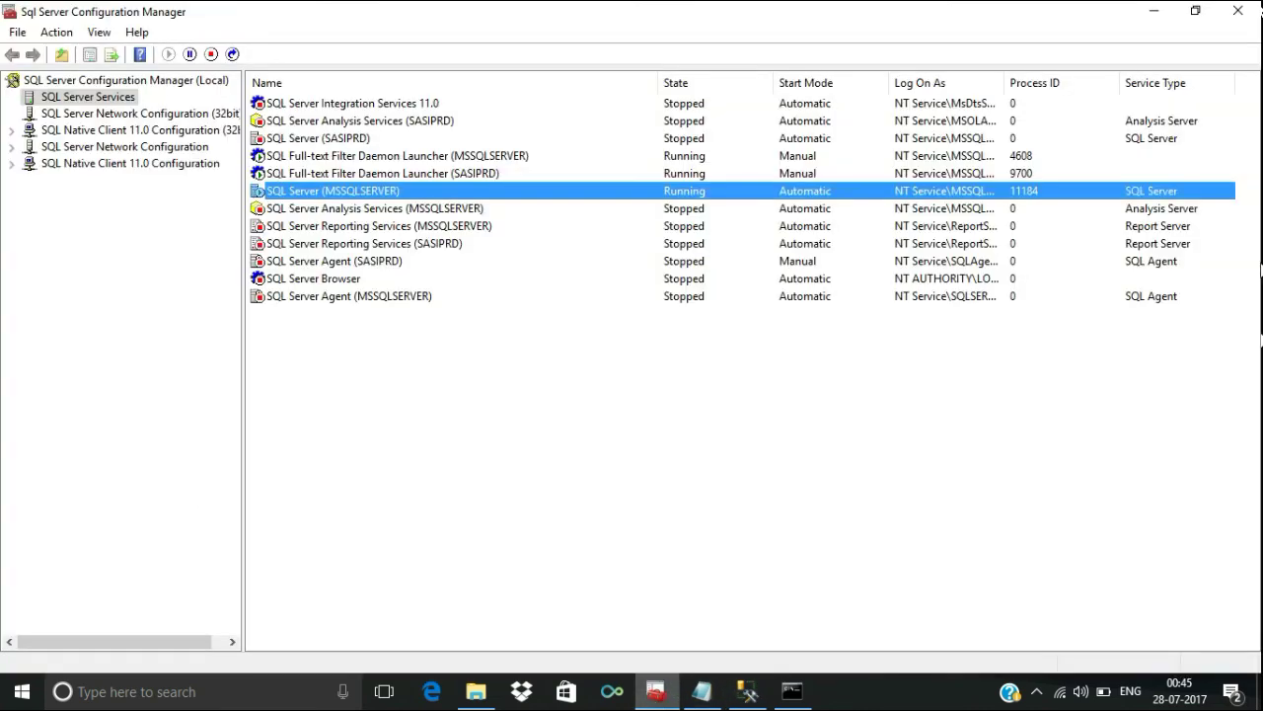
{"action": "right_click", "coordinate": [469, 342]}
{"action": "left_click", "coordinate": [498, 354]}
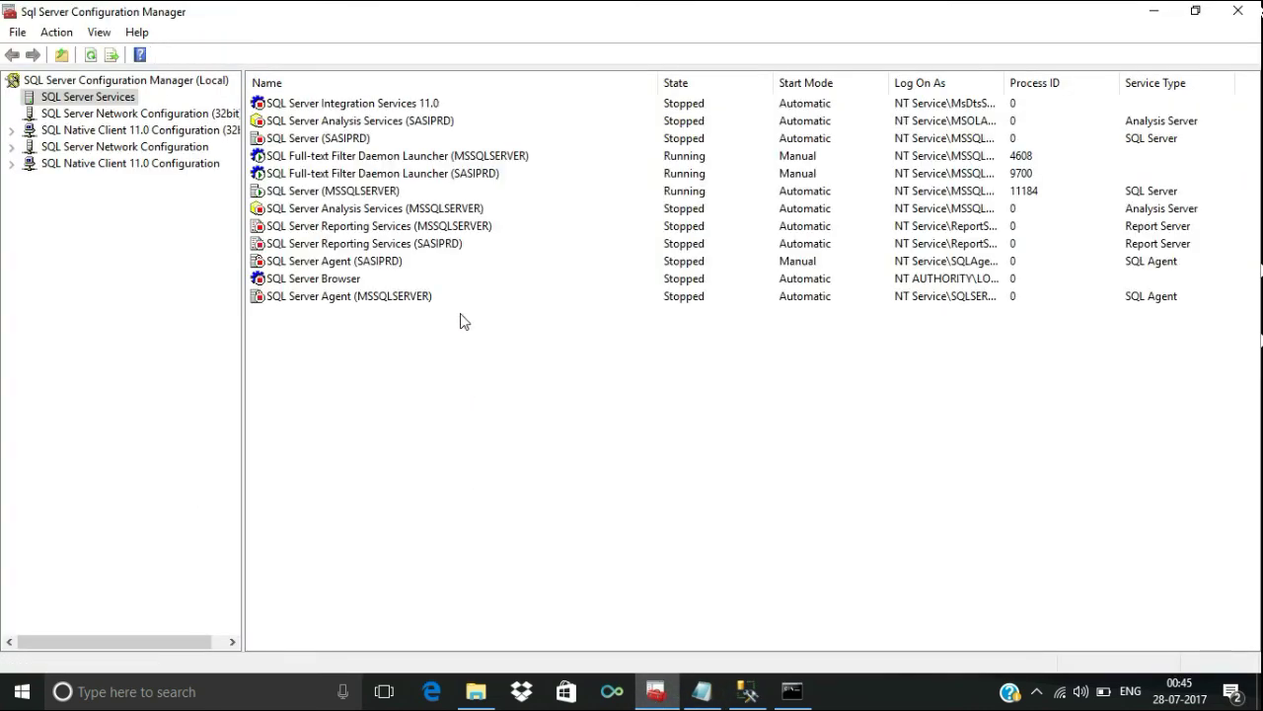
Add the startup parameter -m to the SQL Server (MSSQLSERVER) service and apply the change
{"action": "left_click", "coordinate": [347, 190]}
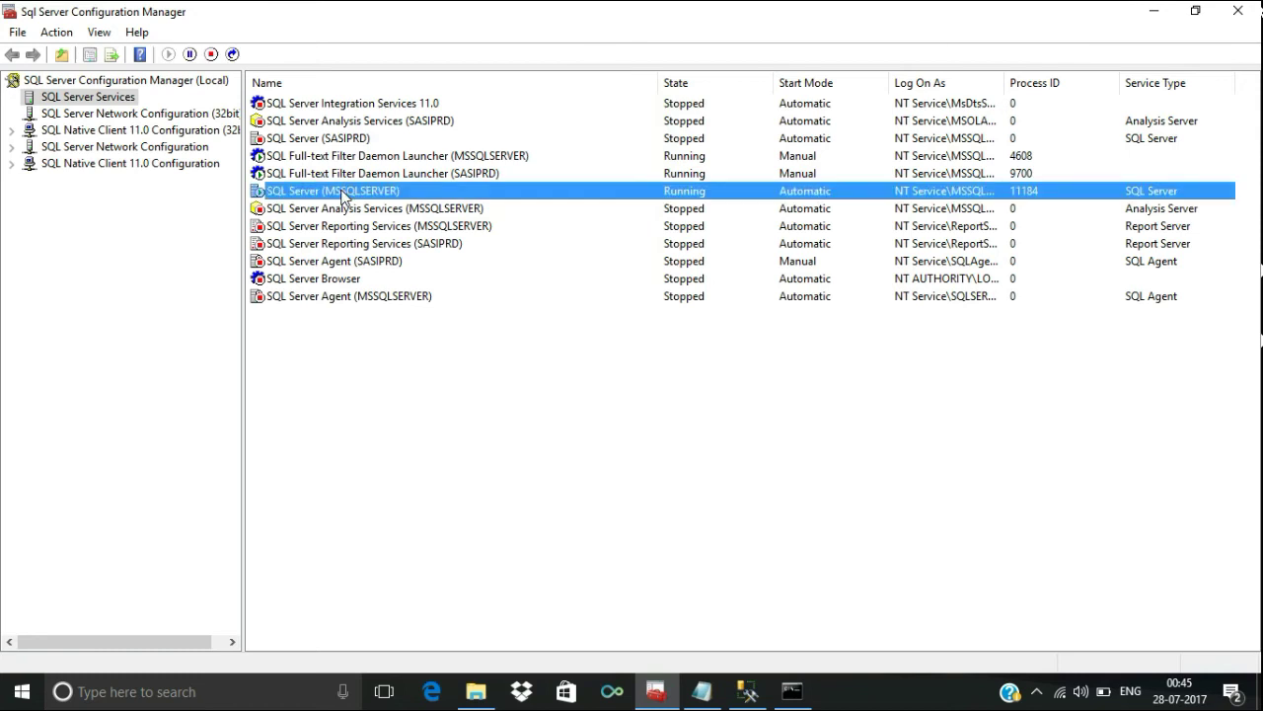
{"action": "right_click", "coordinate": [348, 197]}
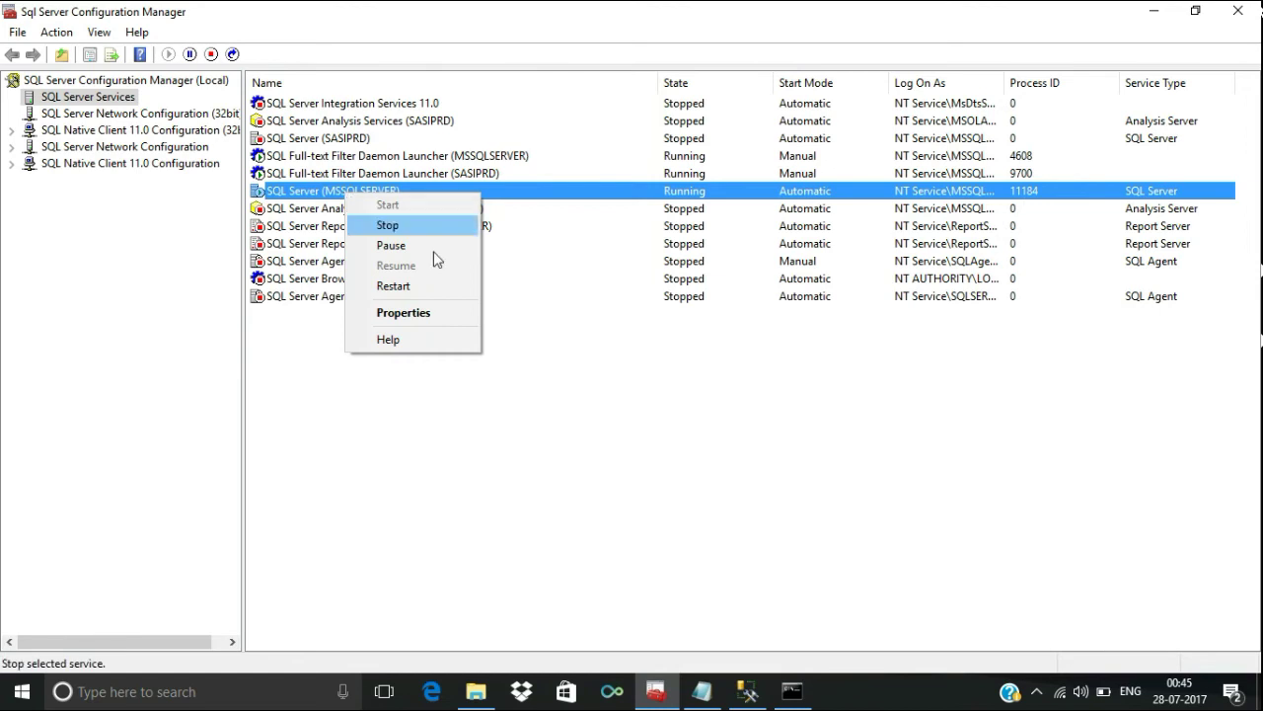
{"action": "left_click", "coordinate": [425, 314]}
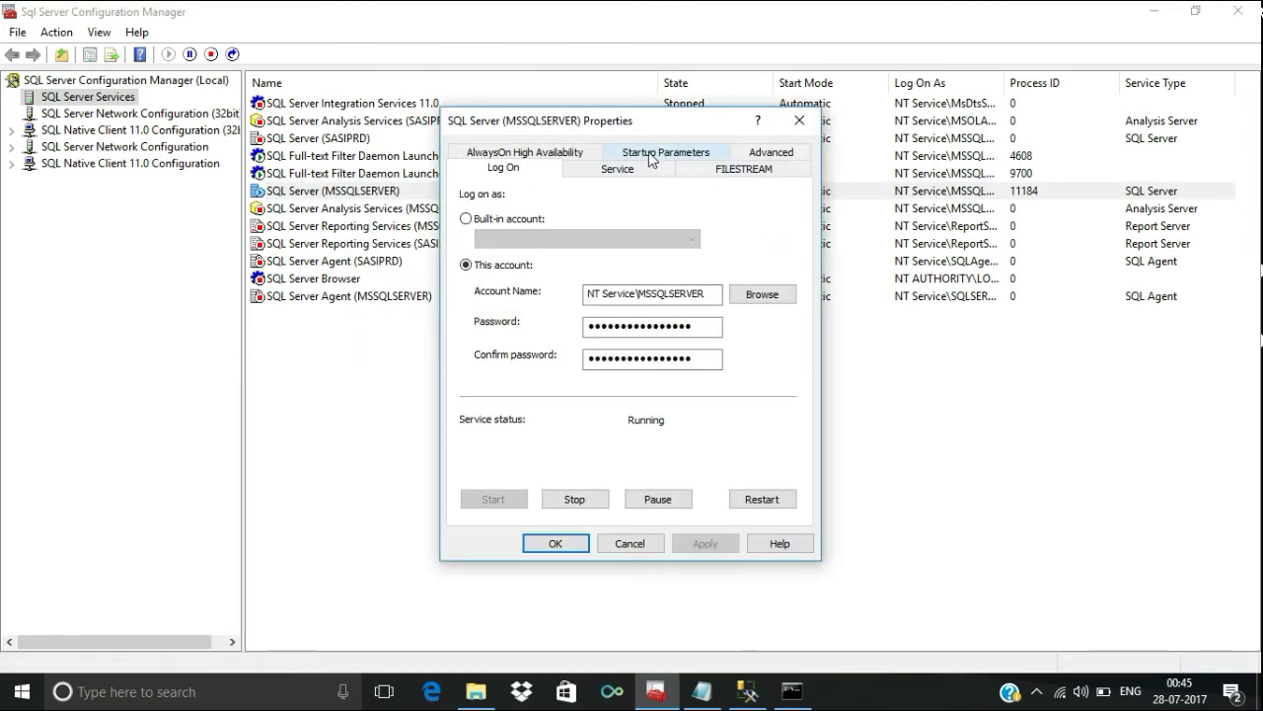
{"action": "left_click", "coordinate": [651, 154]}
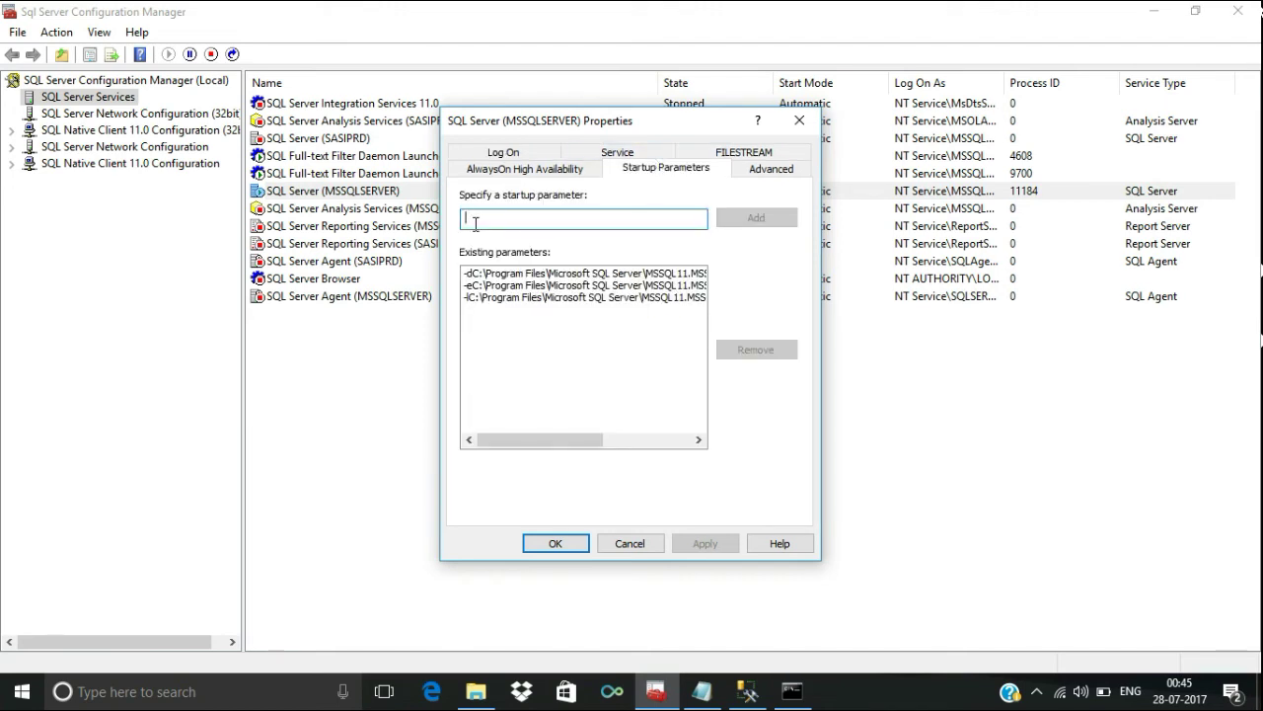
{"action": "left_click", "coordinate": [477, 224]}
{"action": "type", "text": "-m"}
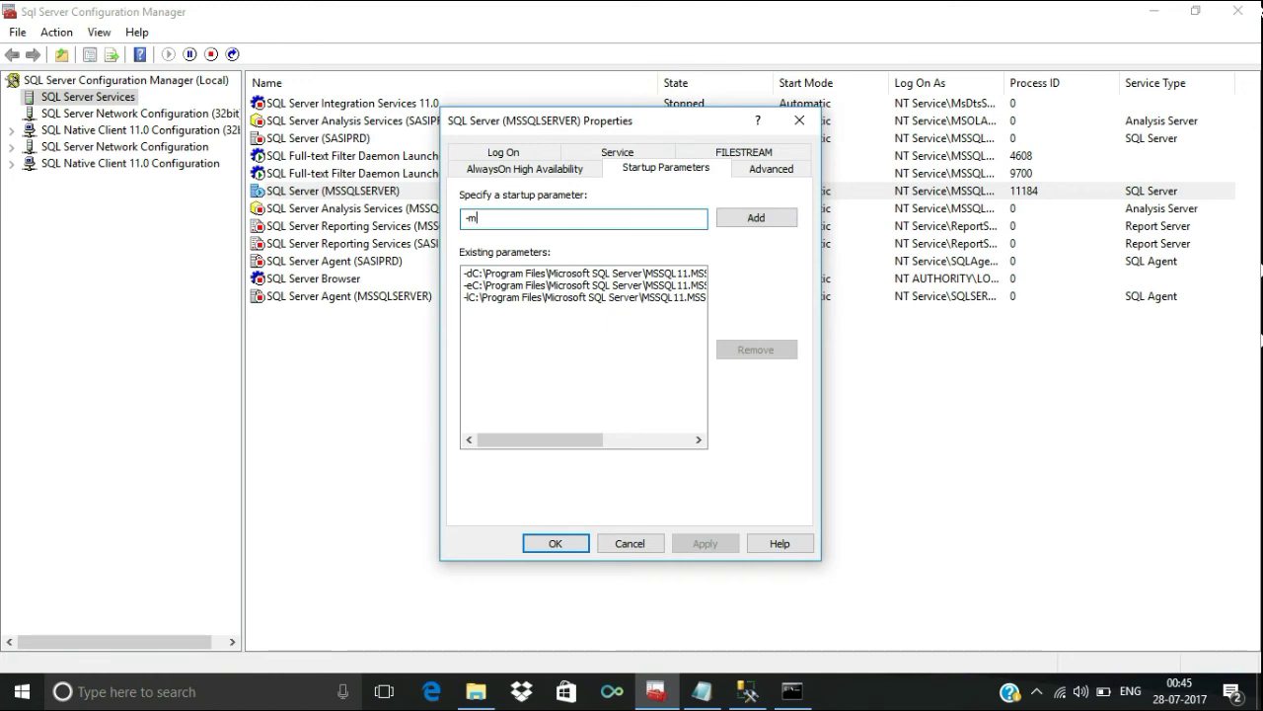
{"action": "left_click", "coordinate": [773, 219]}
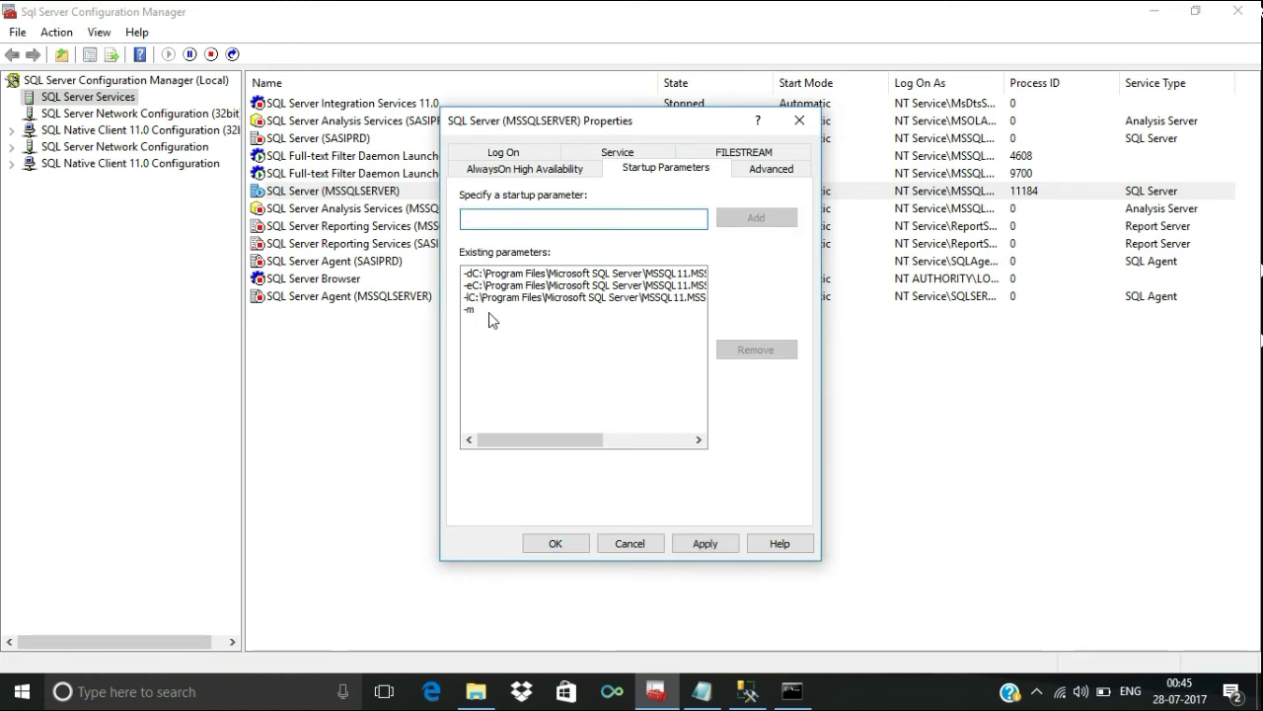
{"action": "left_click", "coordinate": [700, 544]}
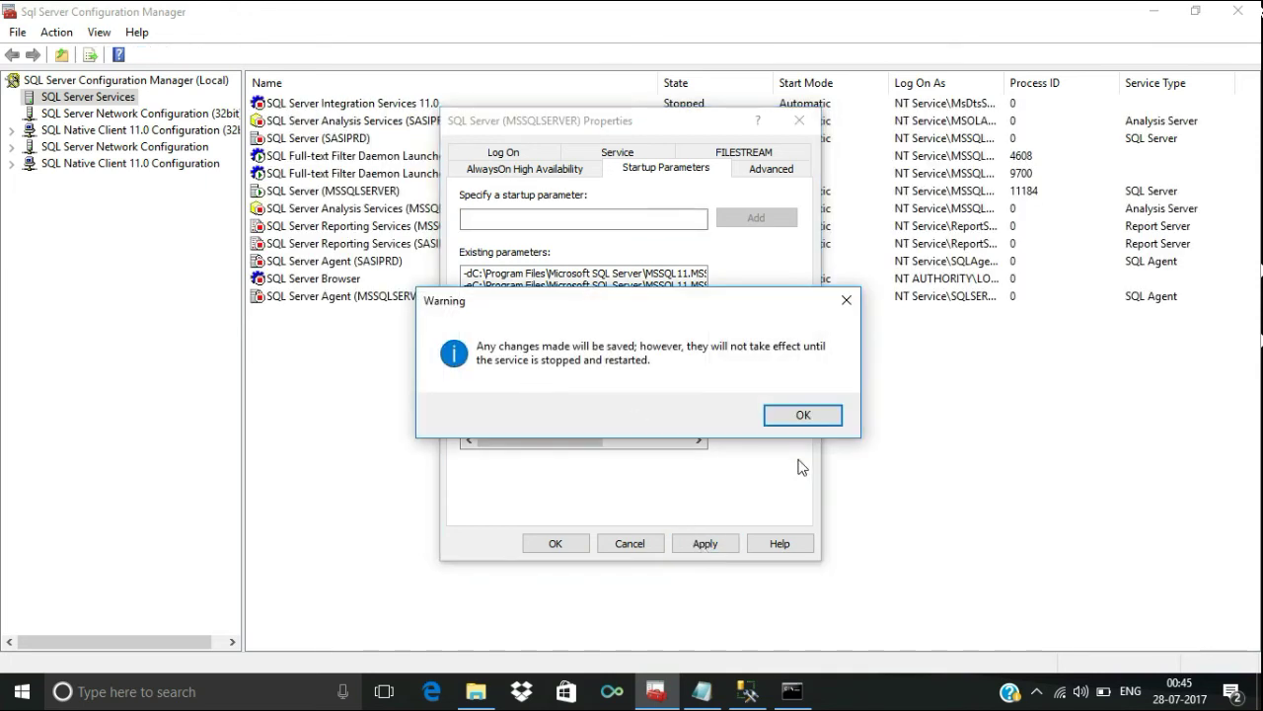
{"action": "left_click", "coordinate": [801, 415]}
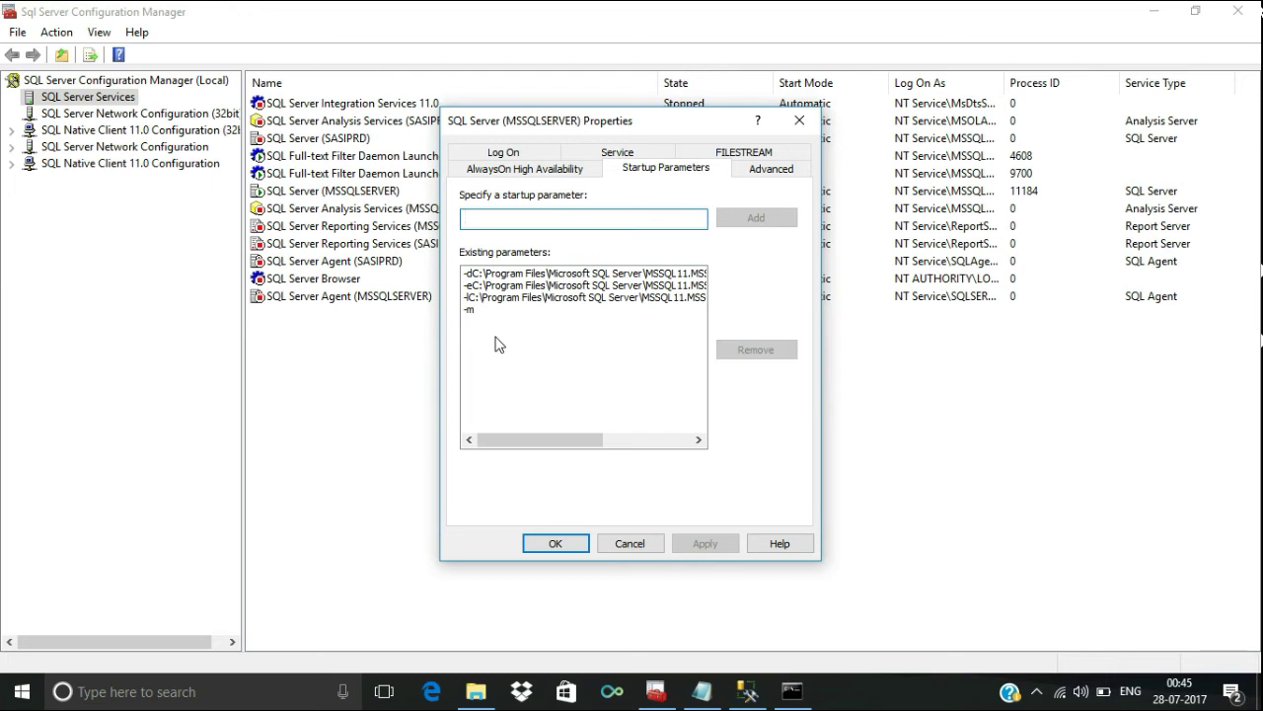
{"action": "left_click", "coordinate": [551, 544]}
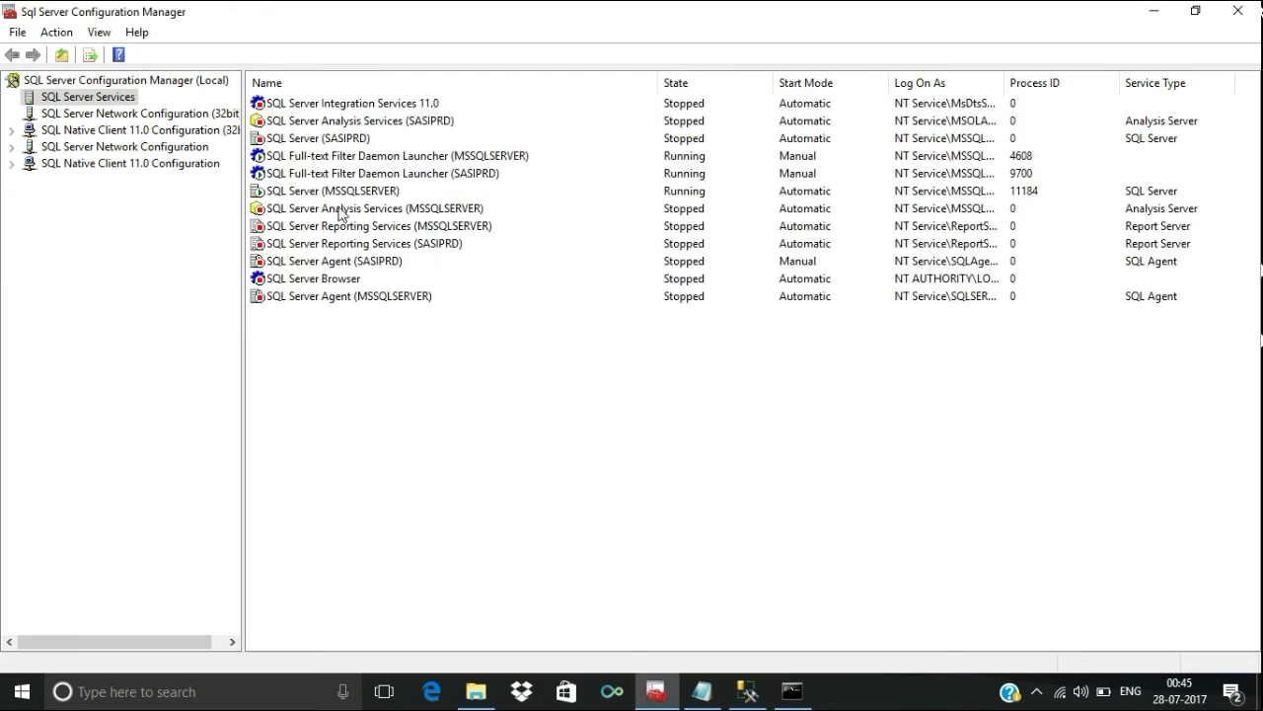
Stop and restart the SQL Server (MSSQLSERVER) service, and refresh the services list
{"action": "left_click", "coordinate": [330, 195]}
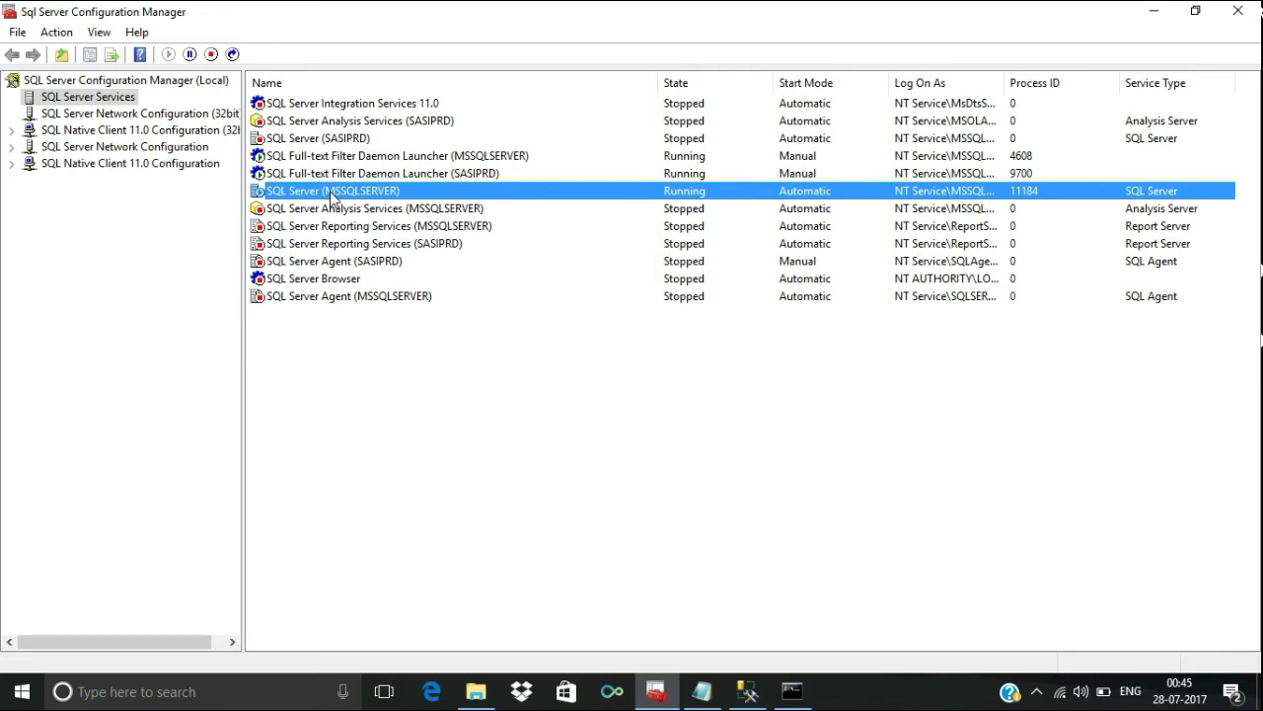
{"action": "right_click", "coordinate": [330, 191]}
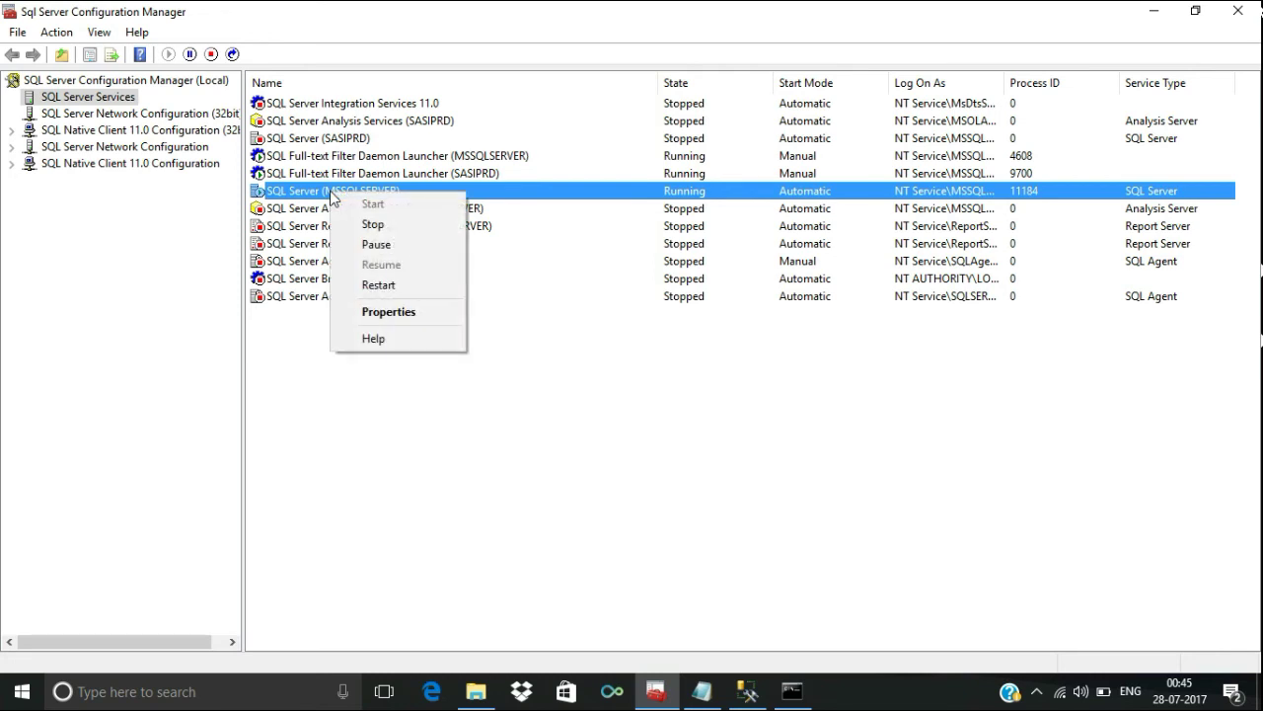
{"action": "left_click", "coordinate": [372, 225]}
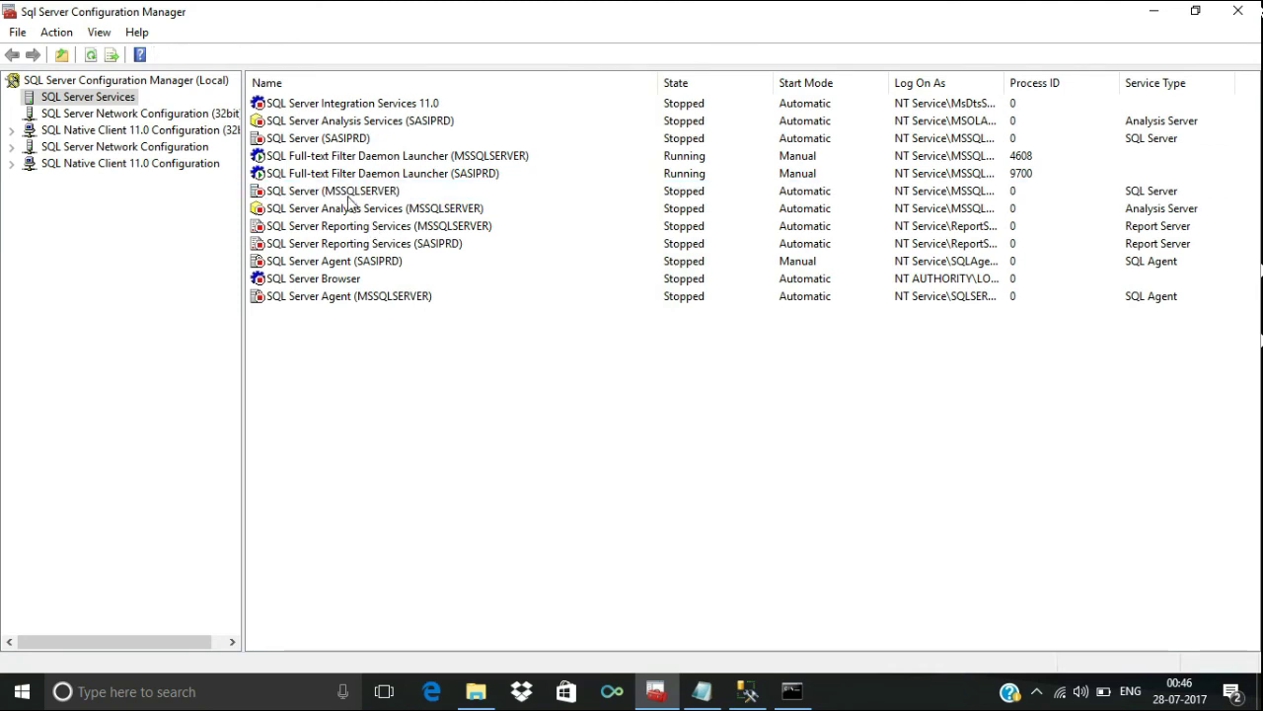
{"action": "left_click", "coordinate": [349, 196]}
{"action": "right_click", "coordinate": [347, 193]}
{"action": "left_click", "coordinate": [367, 207]}
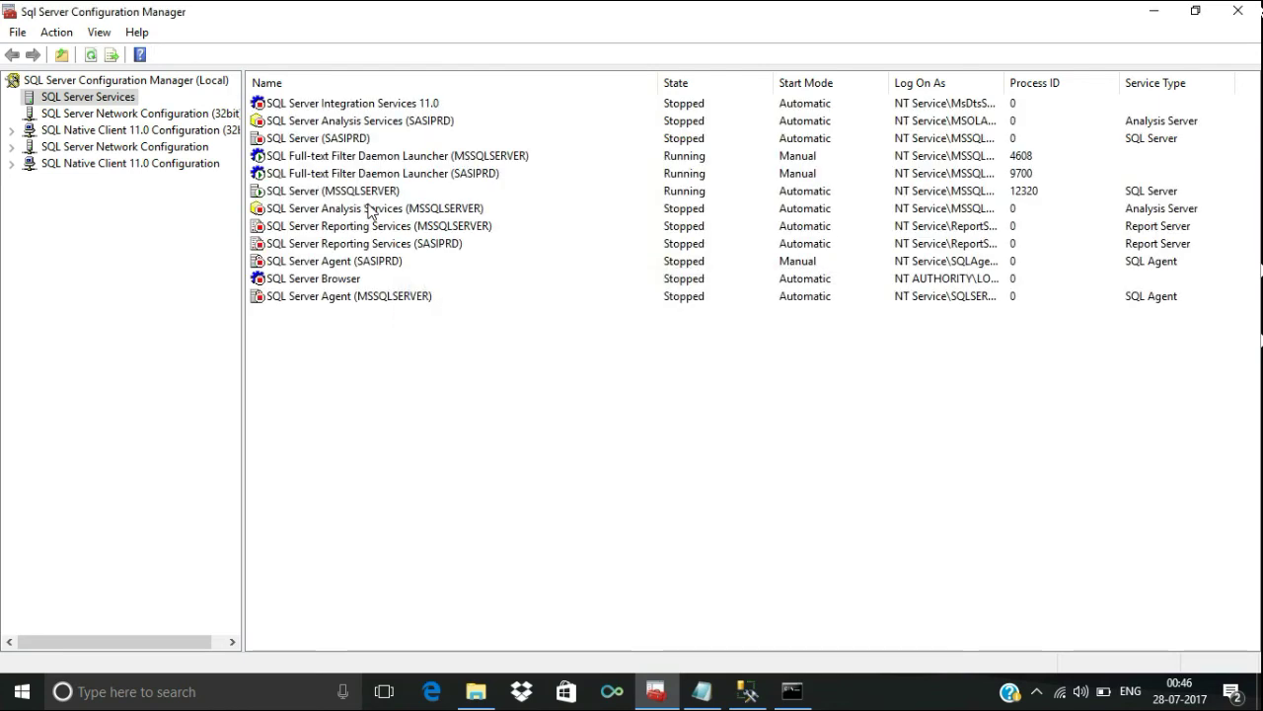
{"action": "right_click", "coordinate": [488, 368]}
{"action": "left_click", "coordinate": [526, 383]}
Switch to Management Studio, connect to the LAPTOP-831AJVBP database engine with Windows Authentication, and open a new query
{"action": "left_click", "coordinate": [748, 691]}
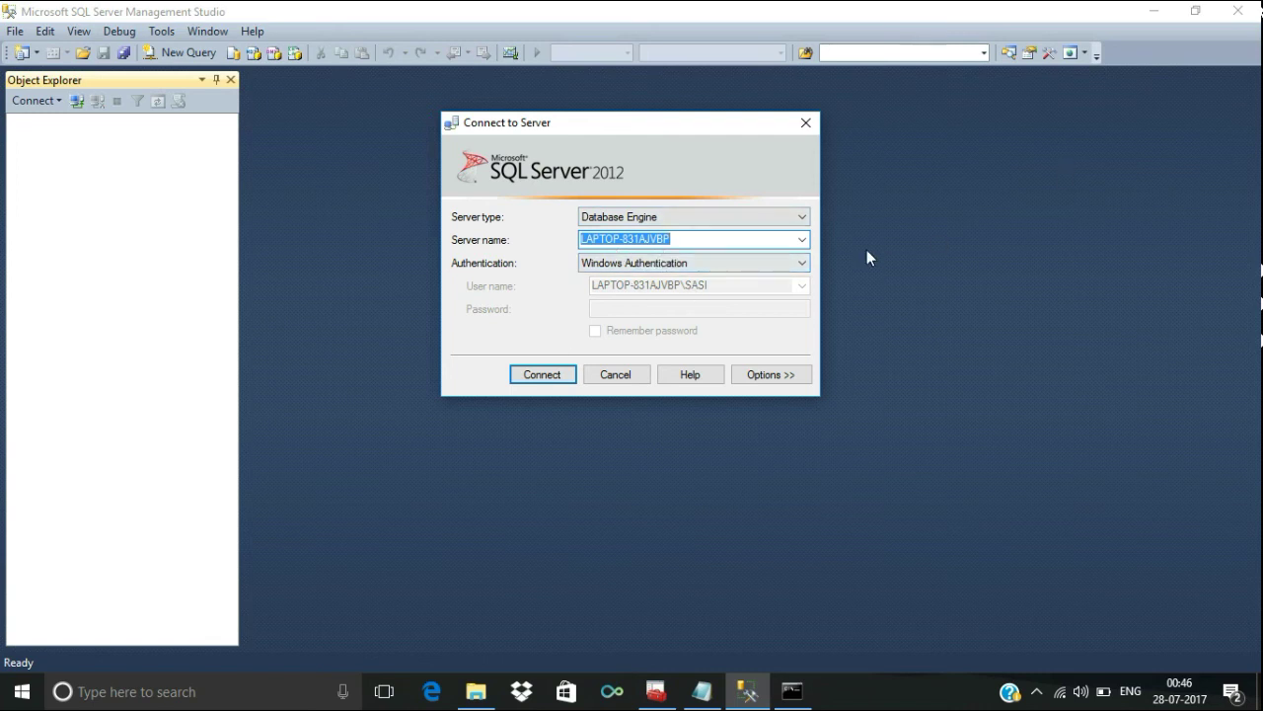
{"action": "left_click", "coordinate": [532, 375]}
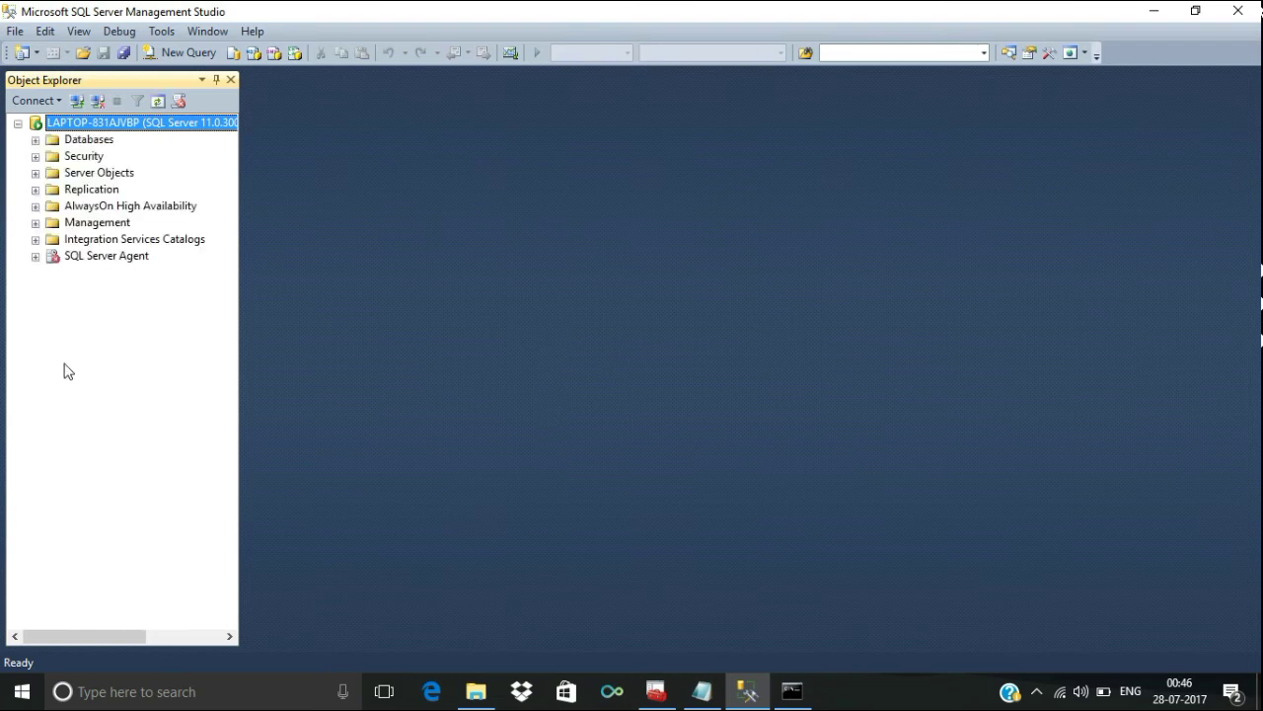
{"action": "left_click", "coordinate": [35, 140]}
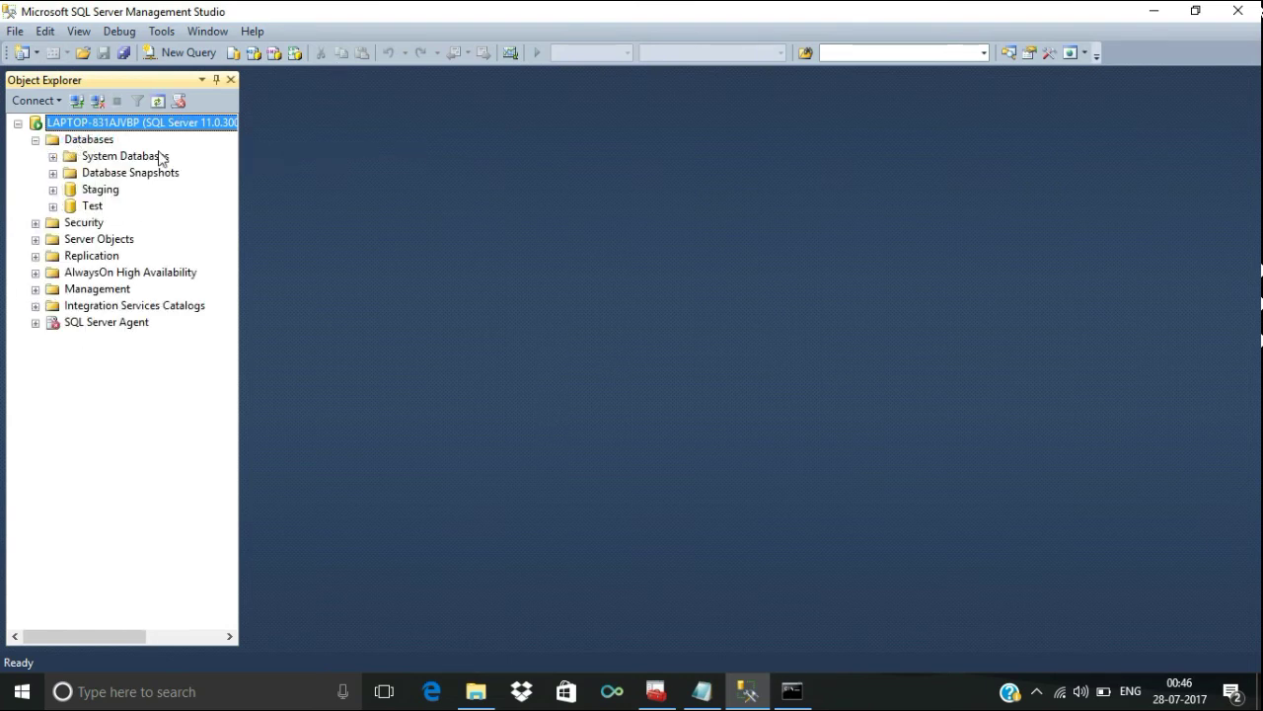
{"action": "left_click", "coordinate": [186, 56]}
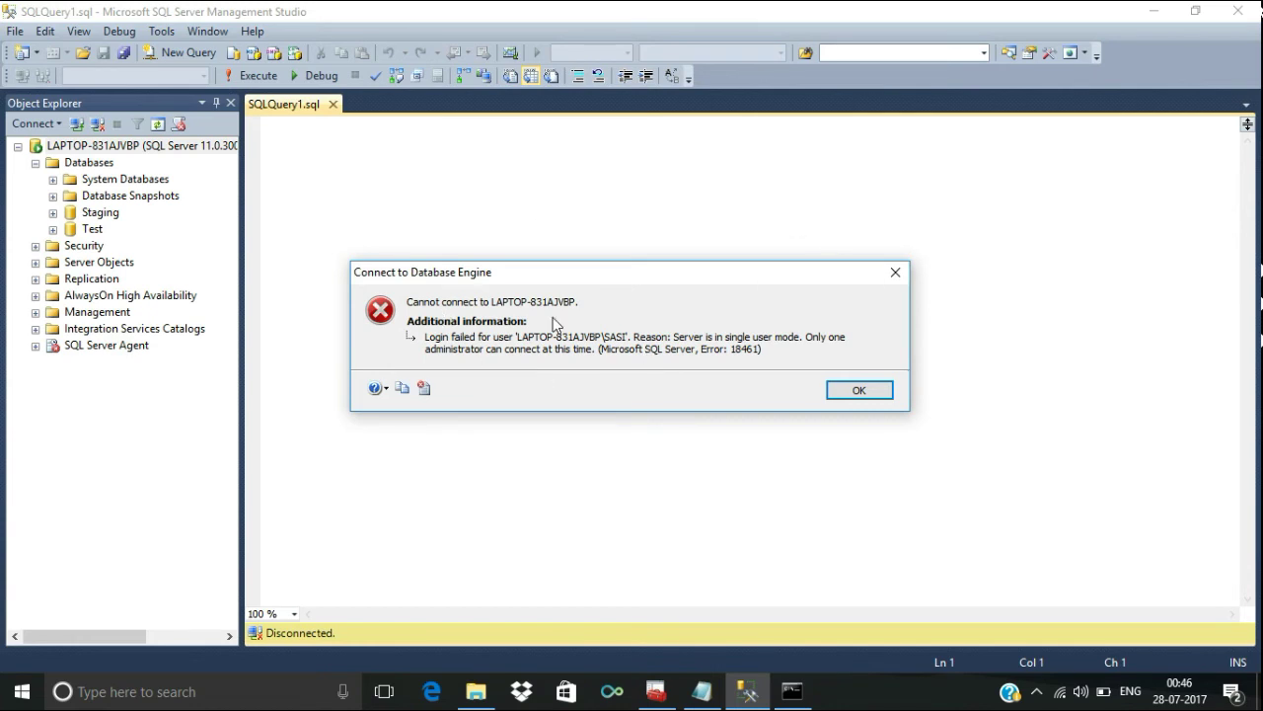
Switch back to SQL Server Configuration Manager and stop and start the SQL Server (MSSQLSERVER) service once more
{"action": "left_click", "coordinate": [658, 690]}
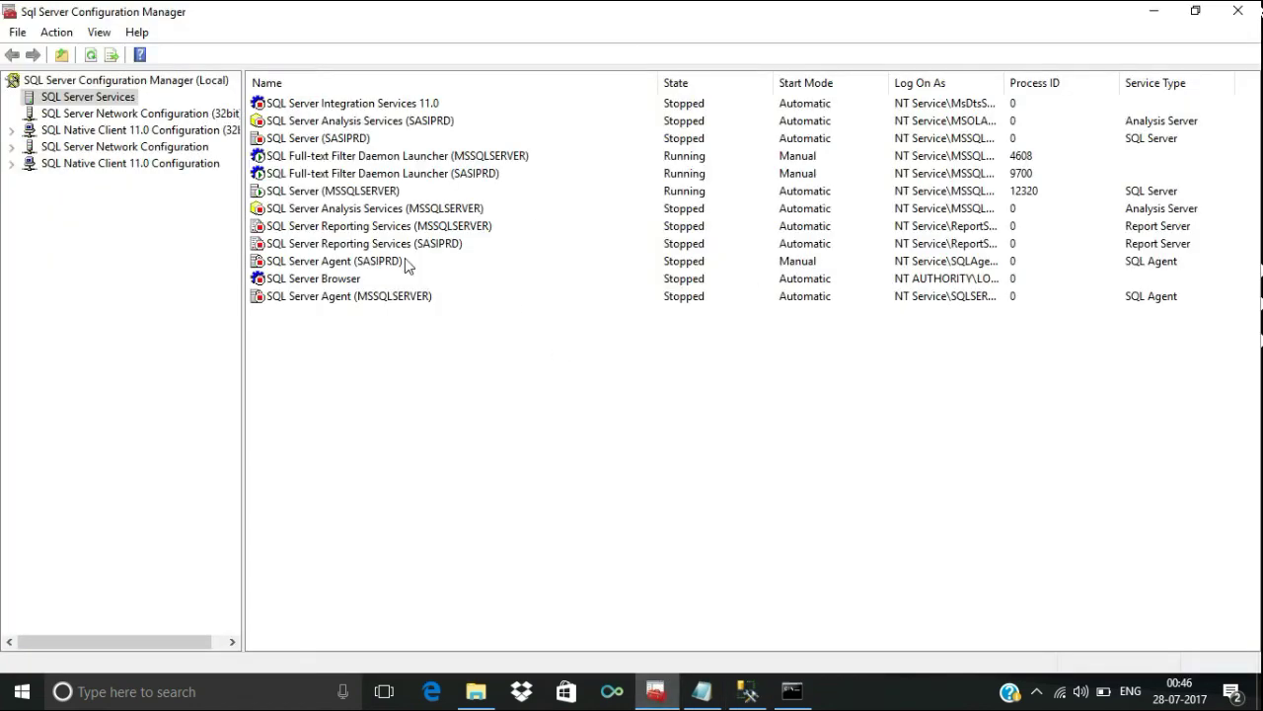
{"action": "left_click", "coordinate": [327, 198]}
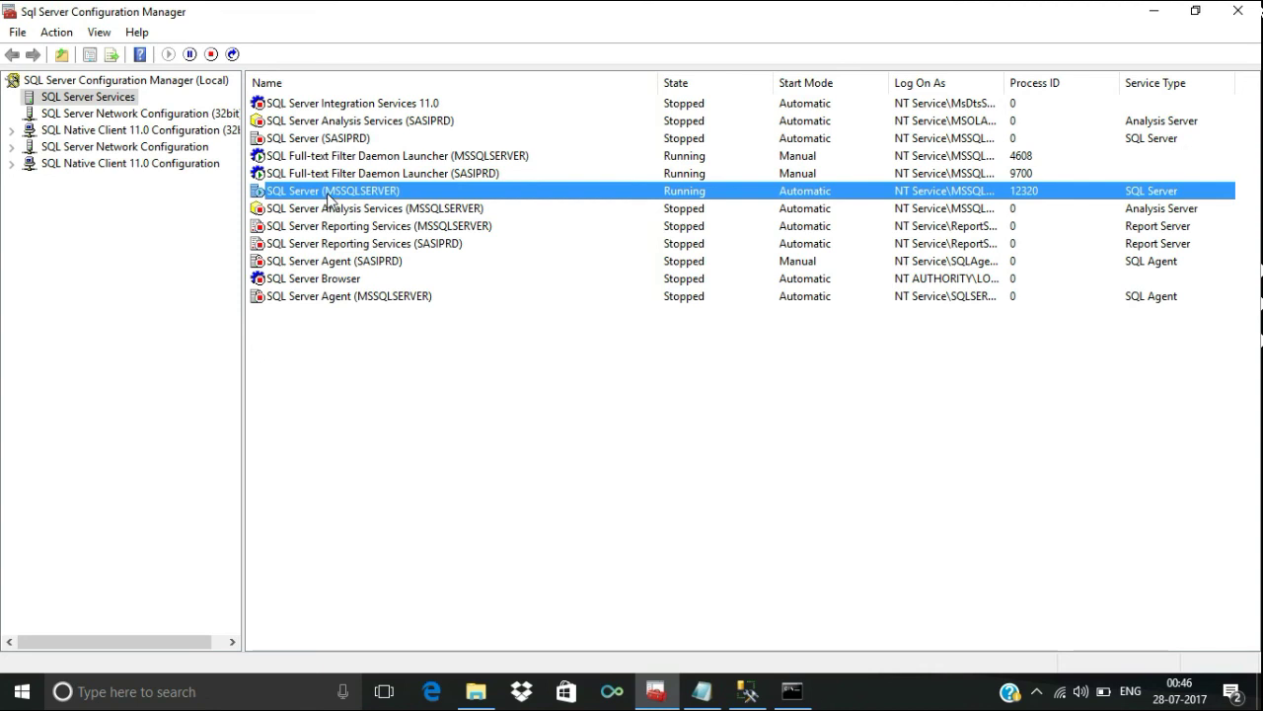
{"action": "right_click", "coordinate": [328, 197]}
{"action": "left_click", "coordinate": [367, 226]}
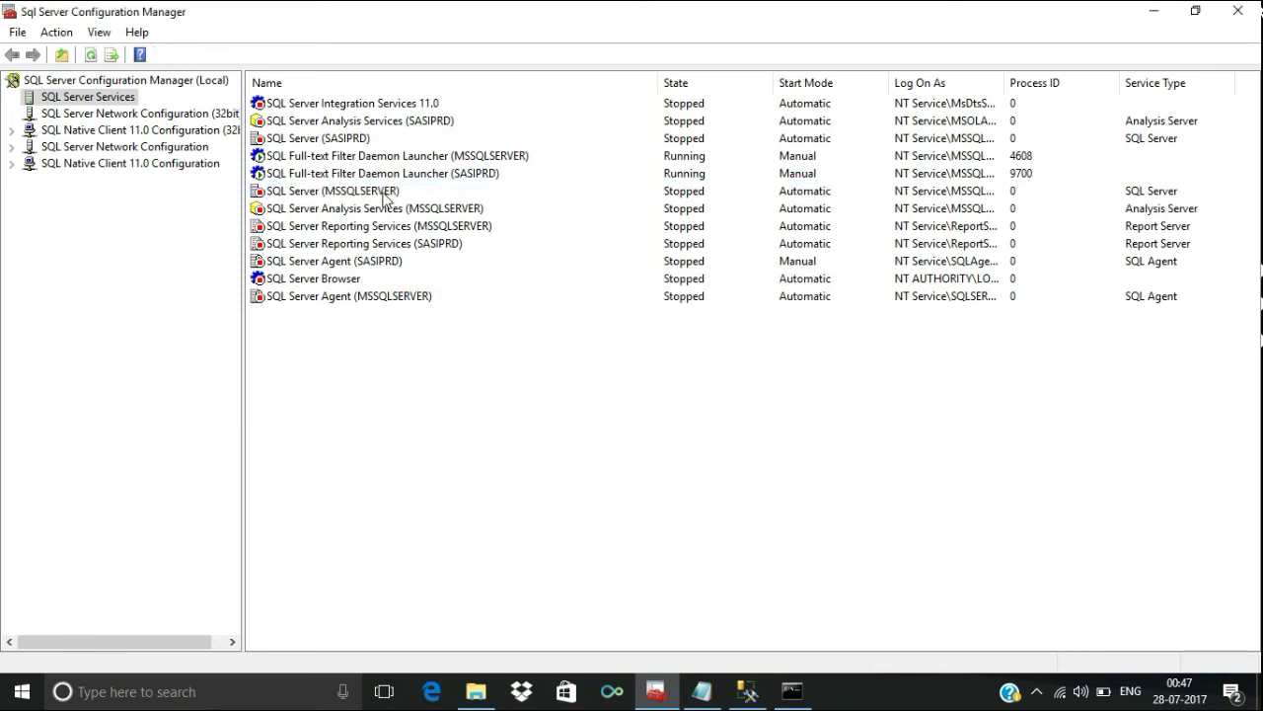
{"action": "left_click", "coordinate": [383, 194]}
{"action": "right_click", "coordinate": [383, 194]}
{"action": "left_click", "coordinate": [404, 205]}
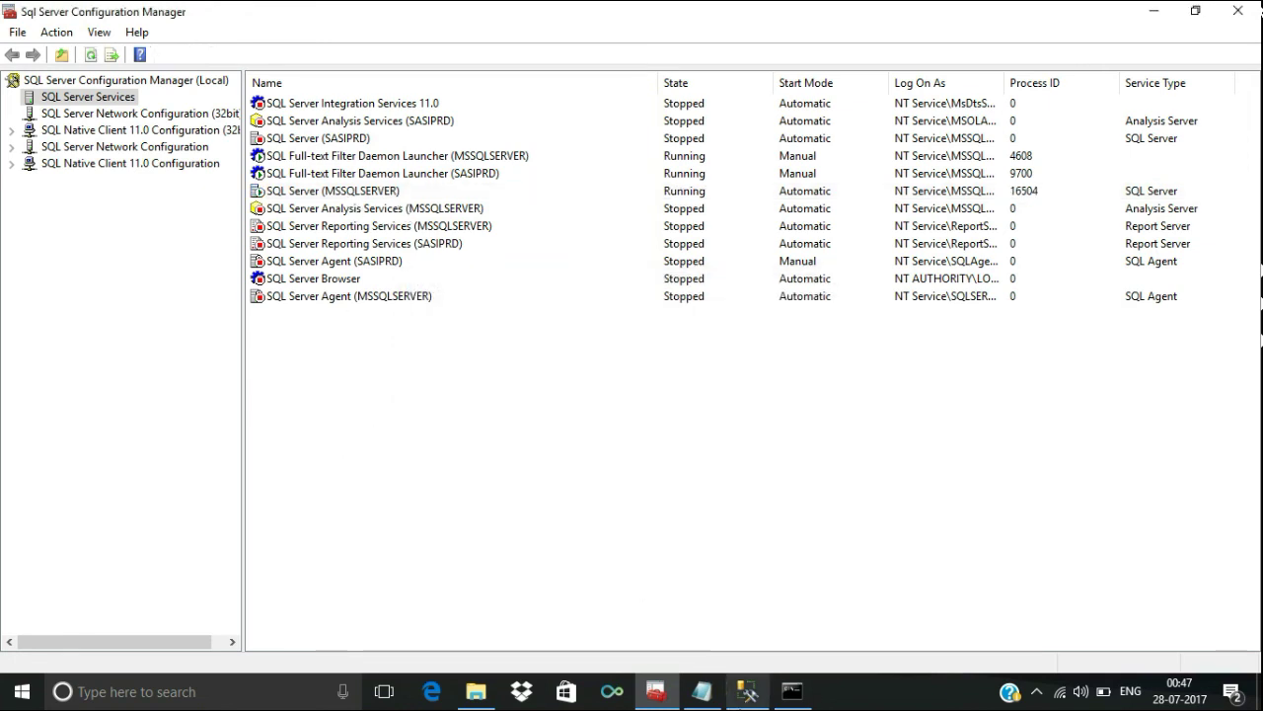
Return to Management Studio, dismiss the connection error and connect the query window to LAPTOP-831AJVBP with Windows Authentication
{"action": "left_click", "coordinate": [747, 698]}
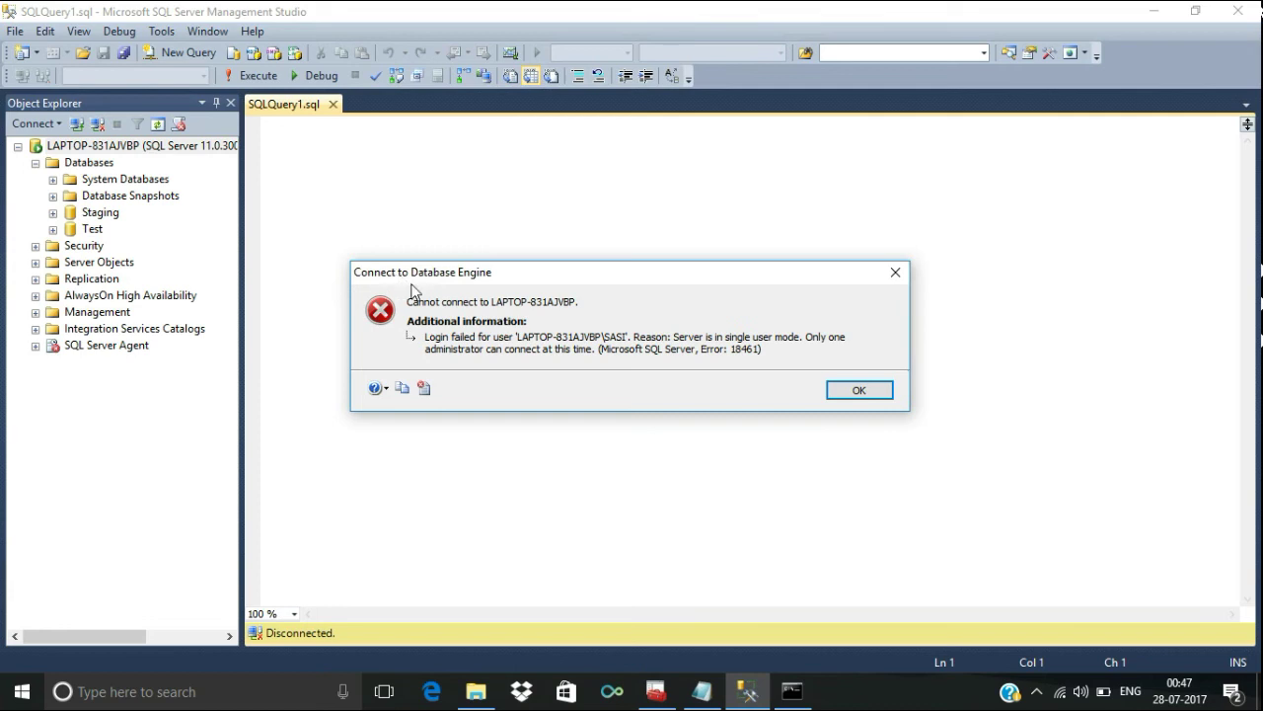
{"action": "left_click", "coordinate": [865, 390]}
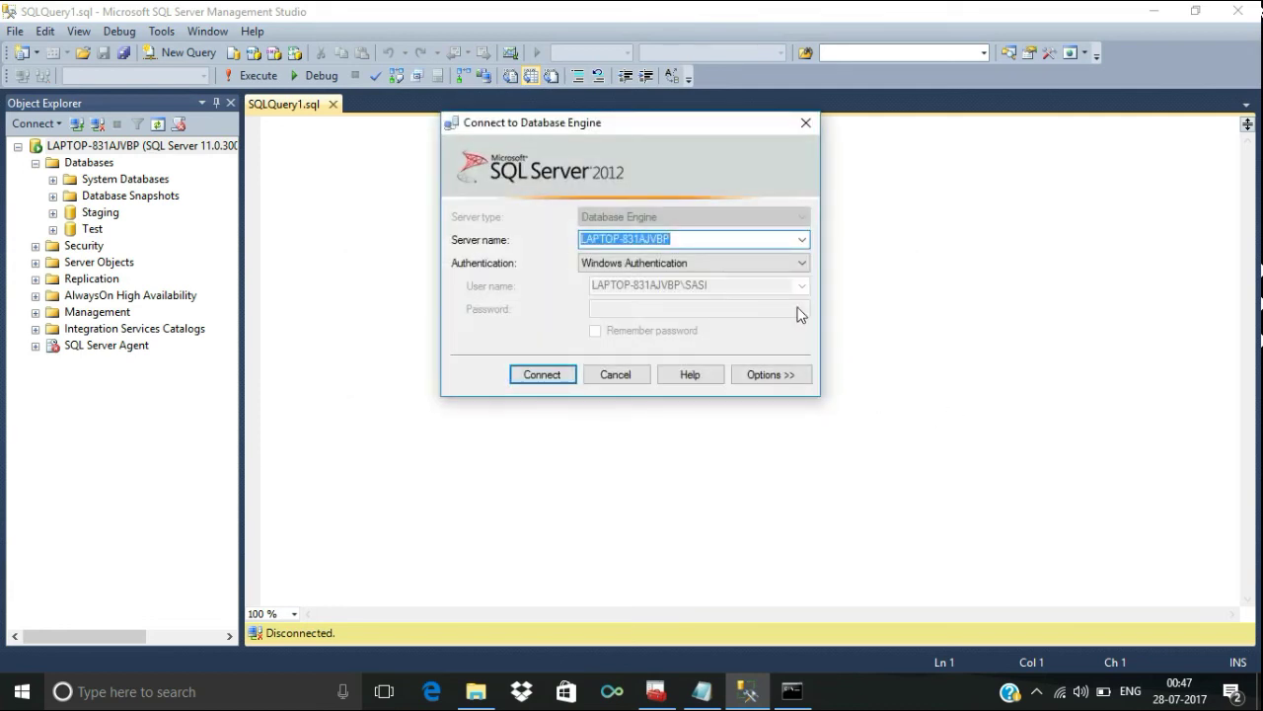
{"action": "left_click", "coordinate": [547, 376]}
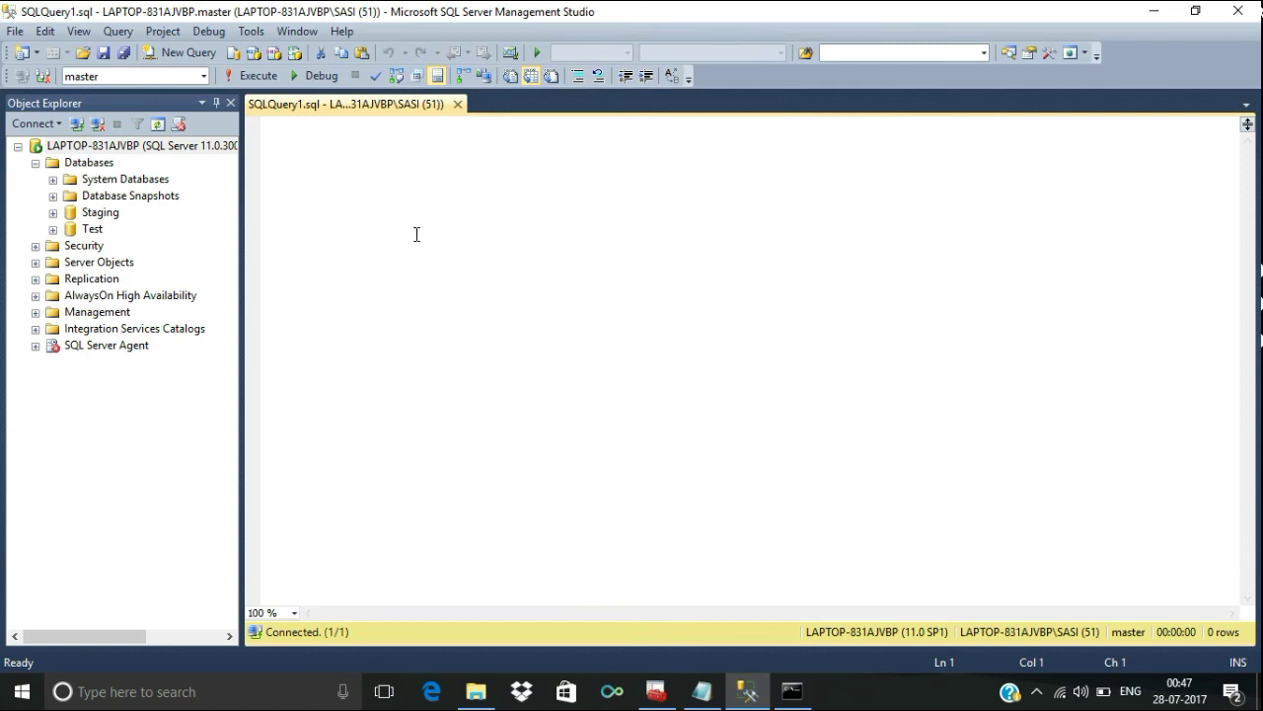
Begin the query with restore database master from disk=' in the query window
{"action": "type", "text": "restore"}
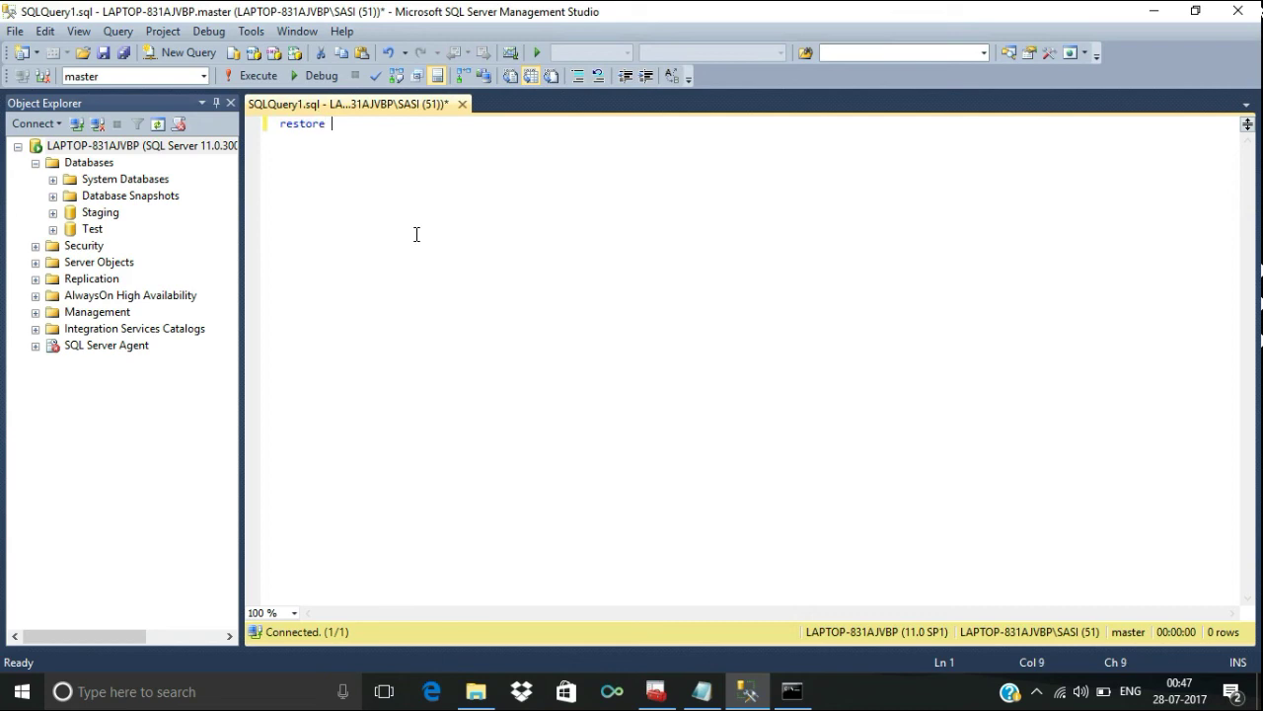
{"action": "type", "text": " database master"}
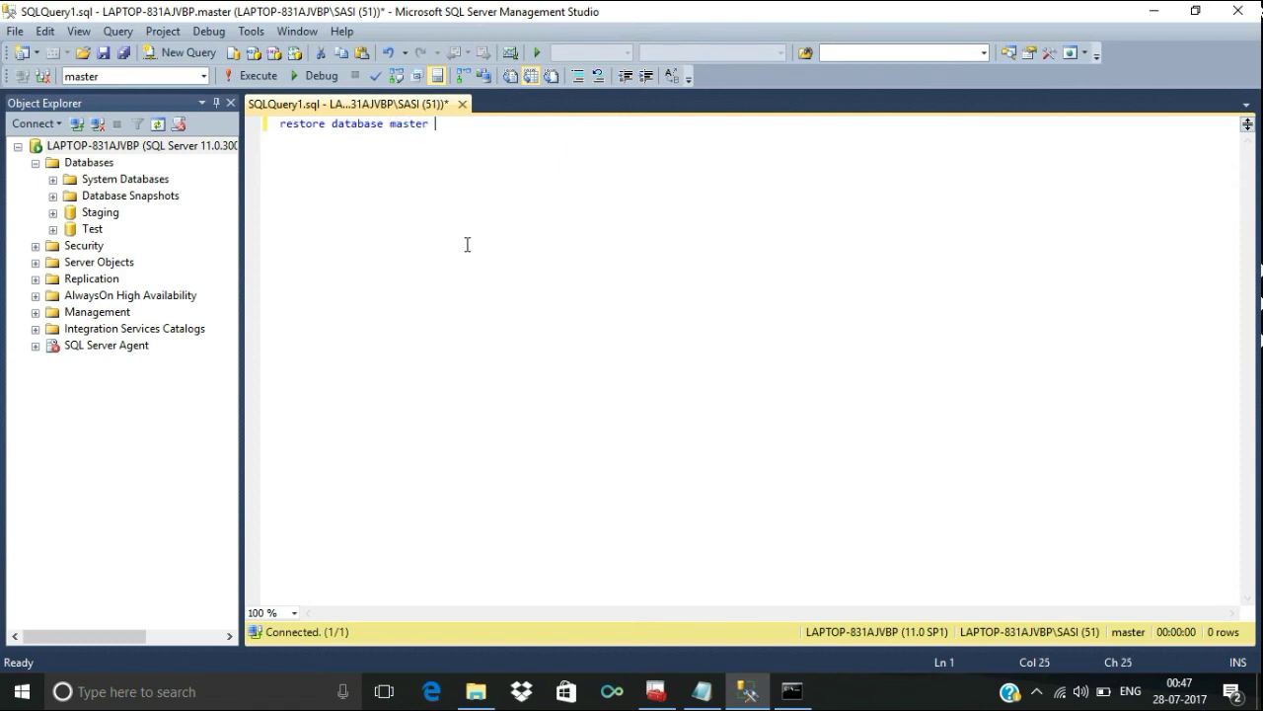
{"action": "type", "text": " from disk='"}
Copy the F:\Backup folder path from File Explorer and paste it into the restore statement in Management Studio
{"action": "left_click", "coordinate": [476, 691]}
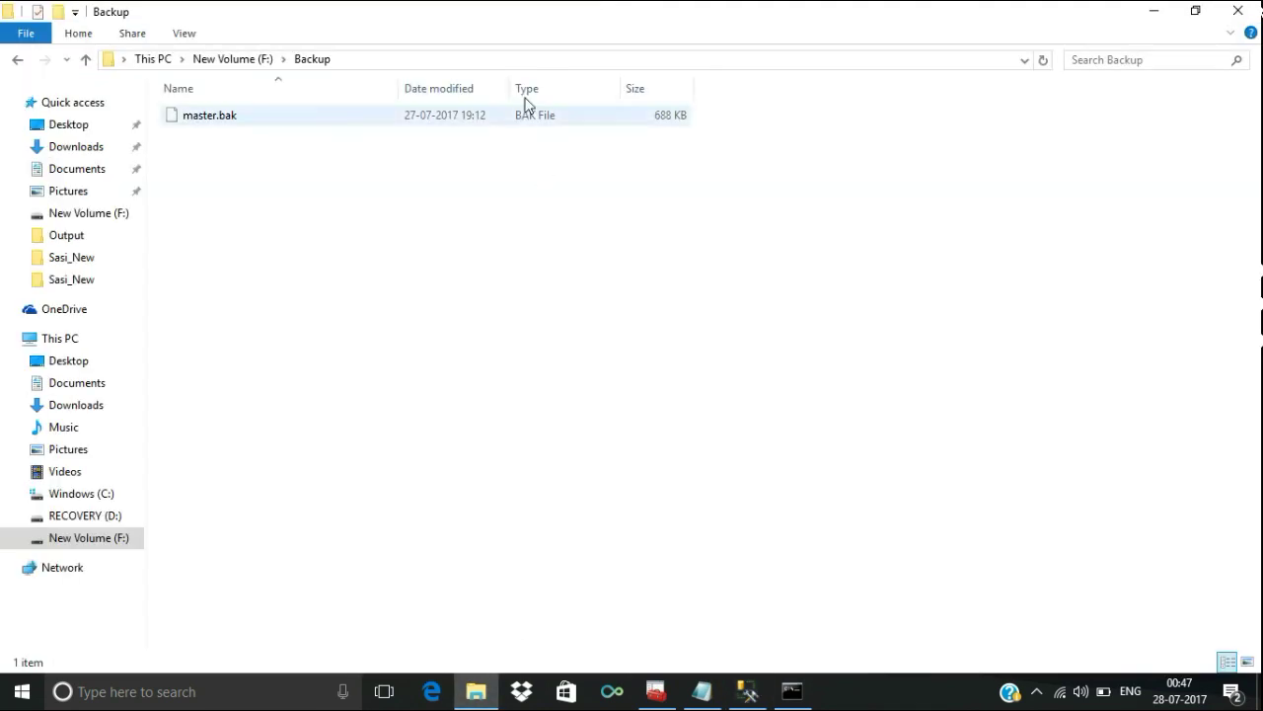
{"action": "left_click", "coordinate": [367, 61]}
{"action": "right_click", "coordinate": [158, 59]}
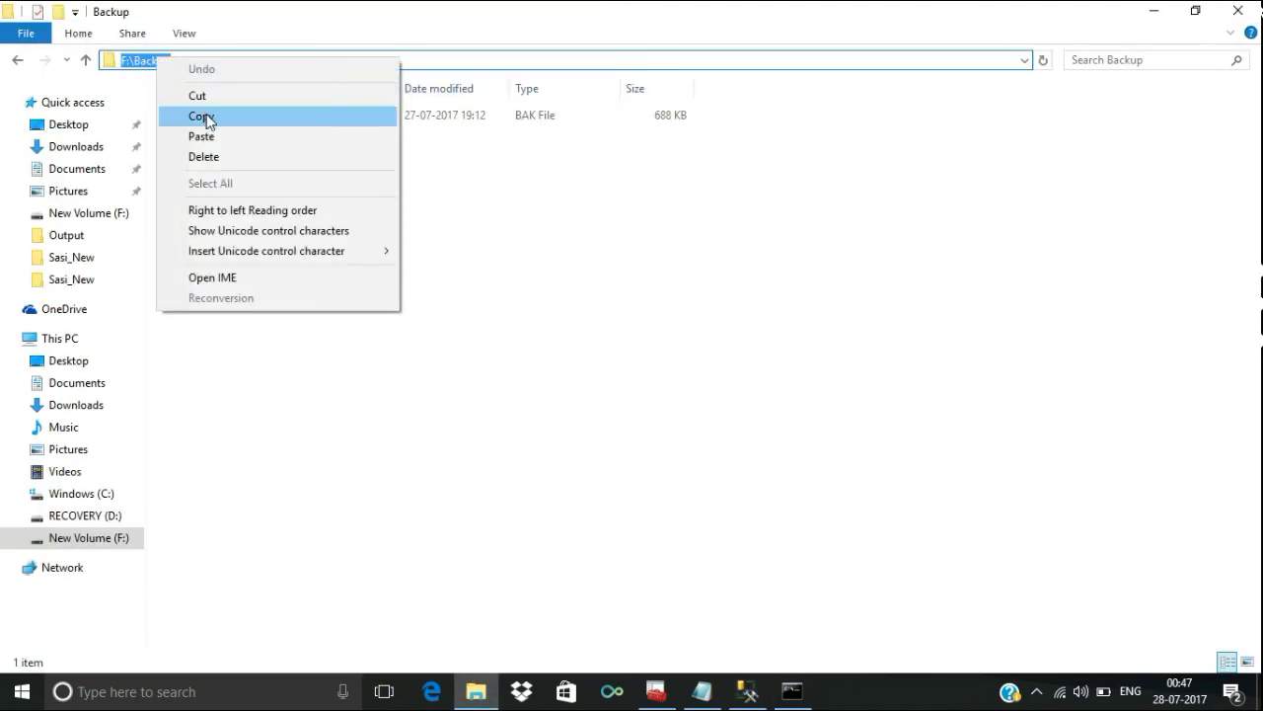
{"action": "left_click", "coordinate": [206, 116]}
{"action": "left_click", "coordinate": [748, 693]}
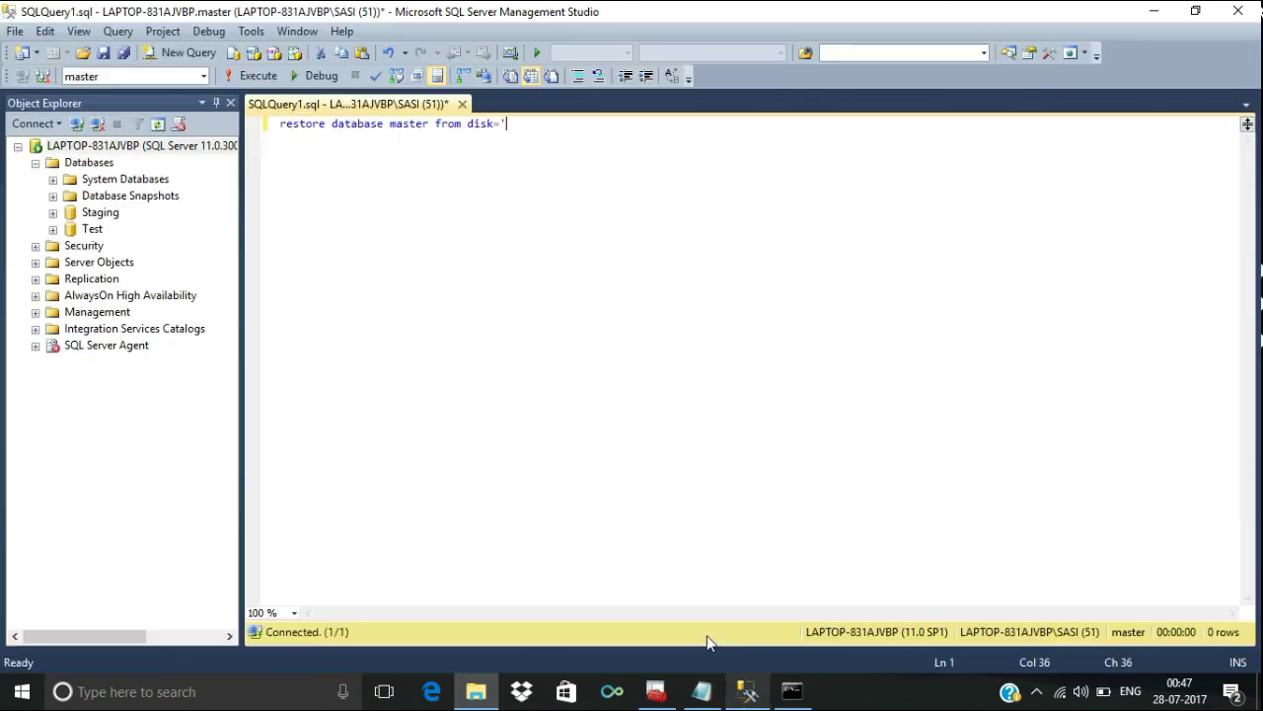
{"action": "right_click", "coordinate": [599, 266]}
{"action": "left_click", "coordinate": [637, 313]}
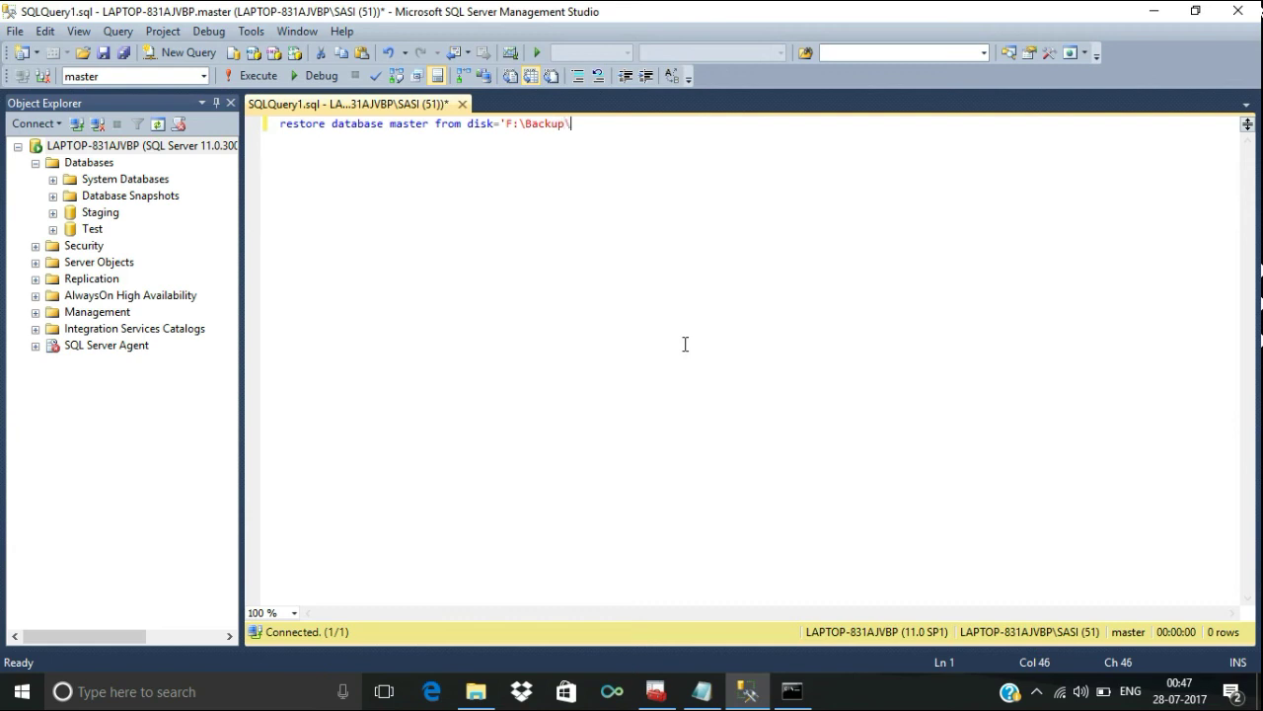
Complete the statement as 'F:\Backup\master.bak' with replace, execute it, and highlight the output messages
{"action": "type", "text": "master"}
{"action": "type", "text": ".bak"}
{"action": "type", "text": "with"}
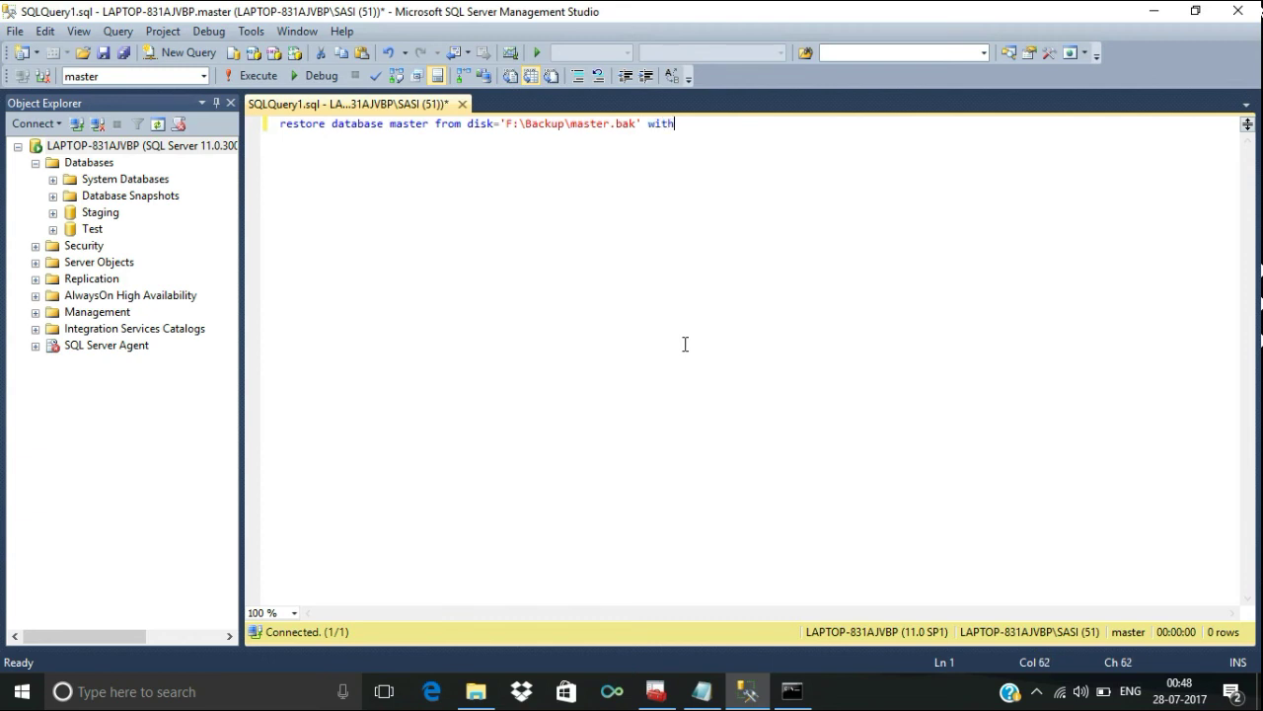
{"action": "type", "text": " replace"}
{"action": "left_click", "coordinate": [264, 79]}
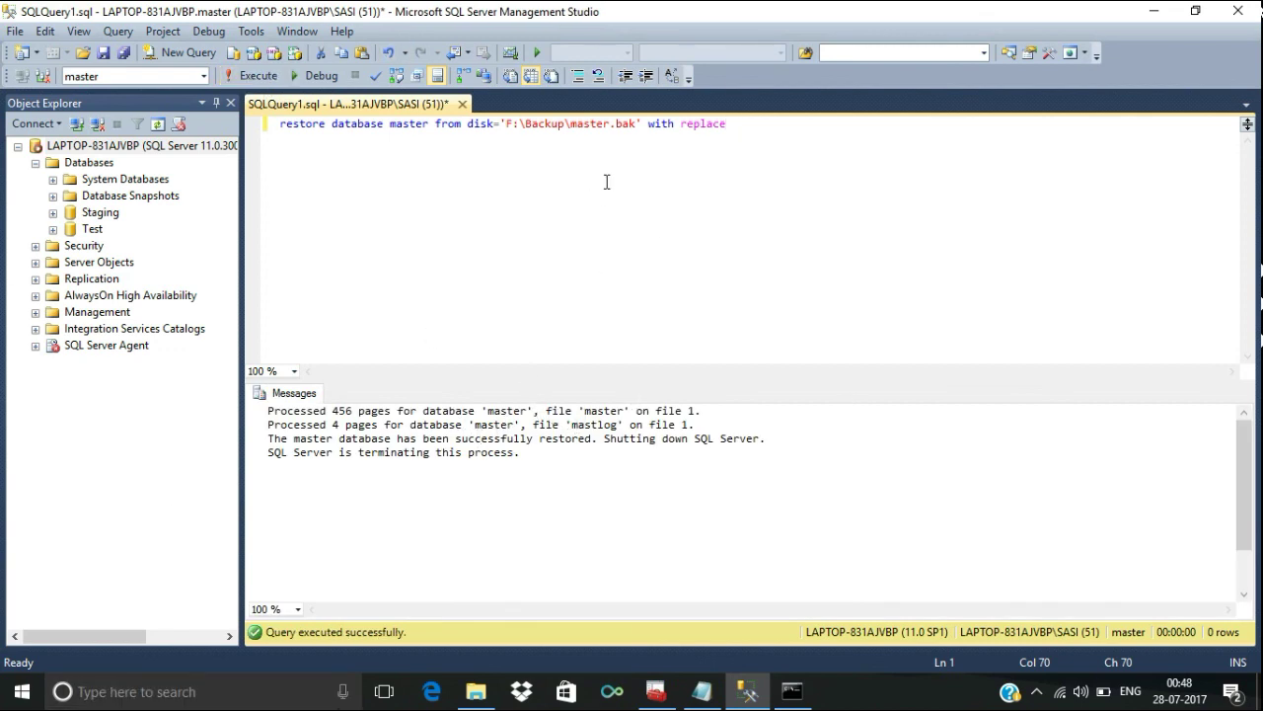
{"action": "left_click_drag", "start_coordinate": [267, 411], "coordinate": [754, 452]}
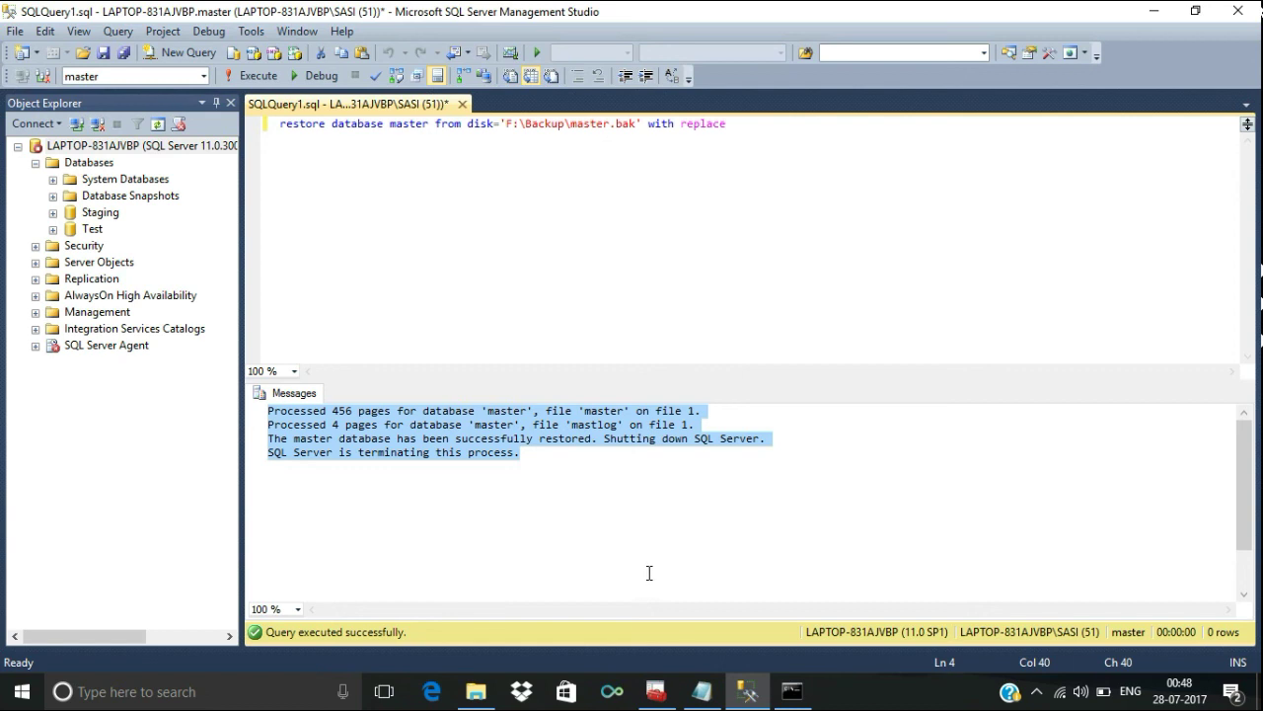
Switch to SQL Server Configuration Manager, refresh the services list and check the state of SQL Server (MSSQLSERVER)
{"action": "left_click", "coordinate": [656, 691]}
{"action": "right_click", "coordinate": [494, 437]}
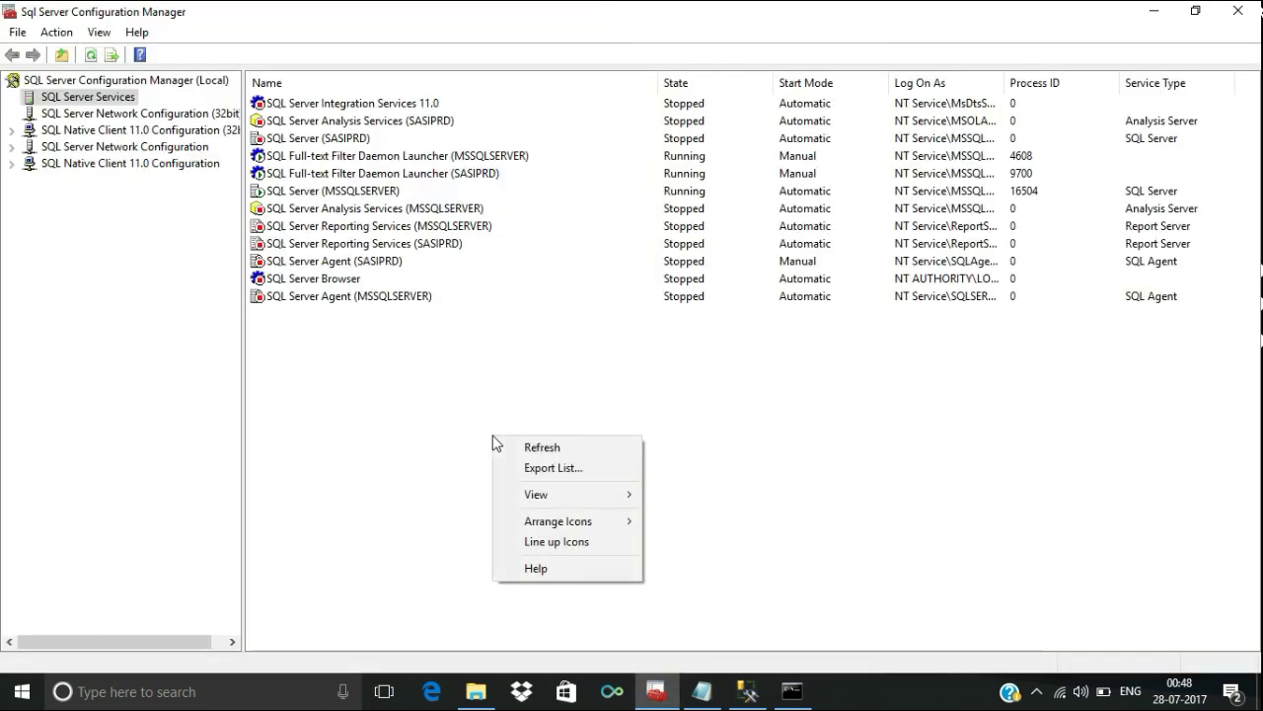
{"action": "left_click", "coordinate": [526, 449]}
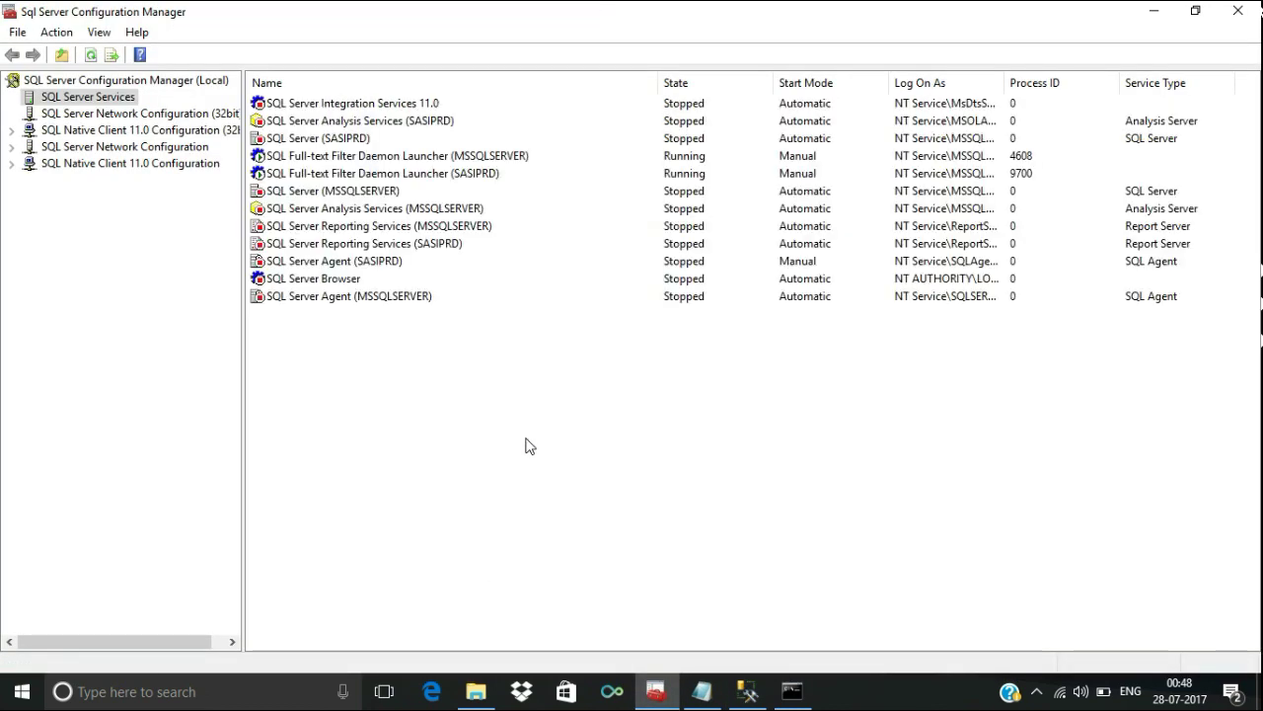
{"action": "left_click", "coordinate": [266, 193]}
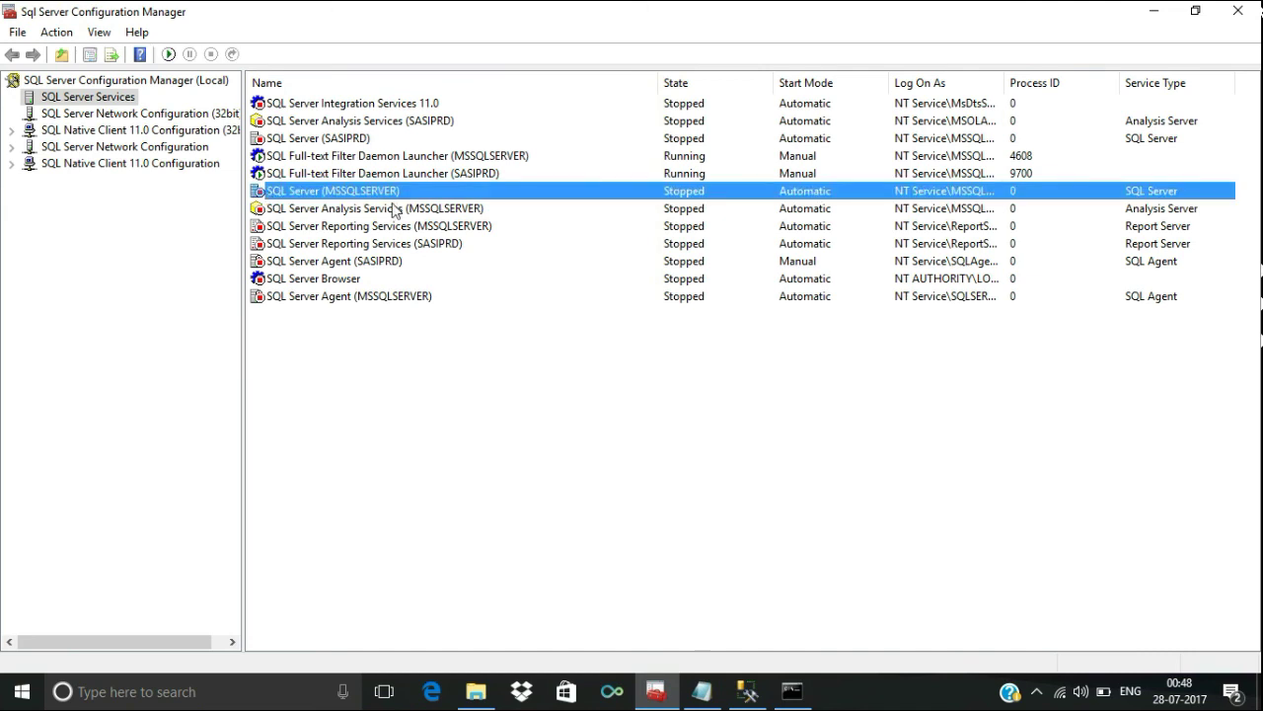
{"action": "left_click", "coordinate": [290, 212]}
{"action": "left_click", "coordinate": [284, 195]}
Return to Management Studio and highlight the message line about the master restore and server shutdown
{"action": "left_click", "coordinate": [747, 691]}
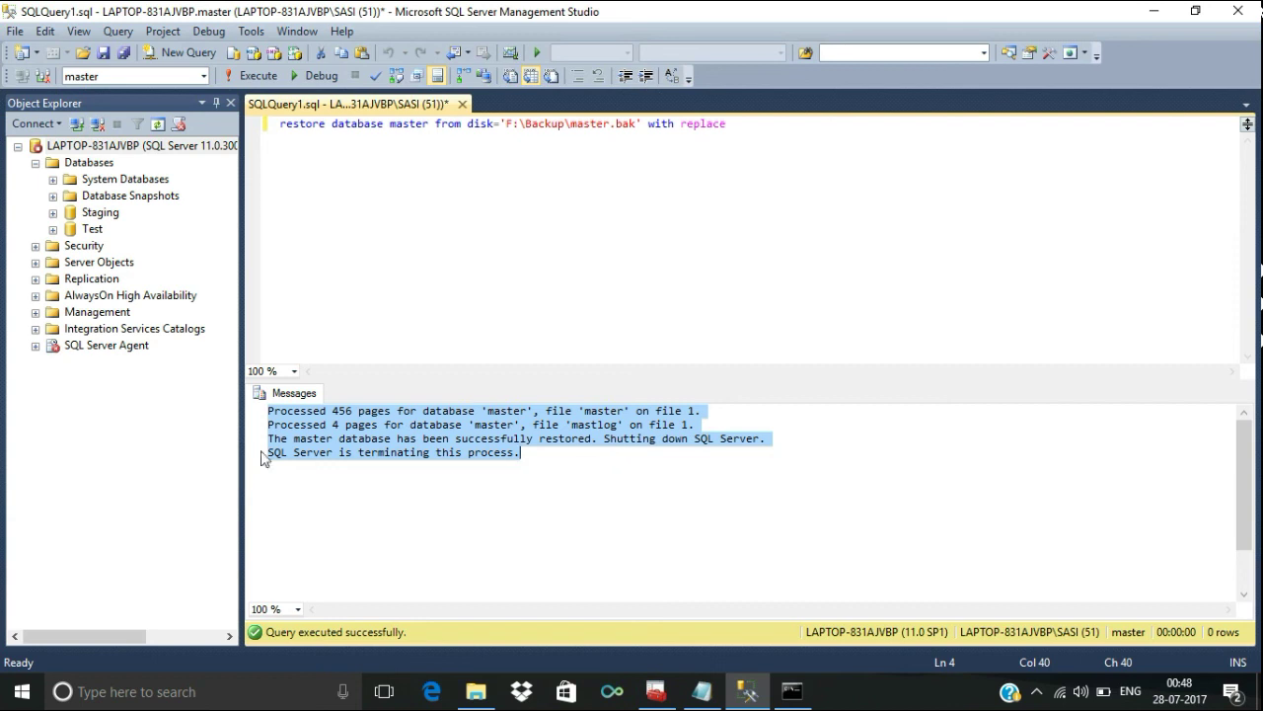
{"action": "left_click", "coordinate": [290, 441]}
{"action": "left_click_drag", "start_coordinate": [269, 441], "coordinate": [793, 446]}
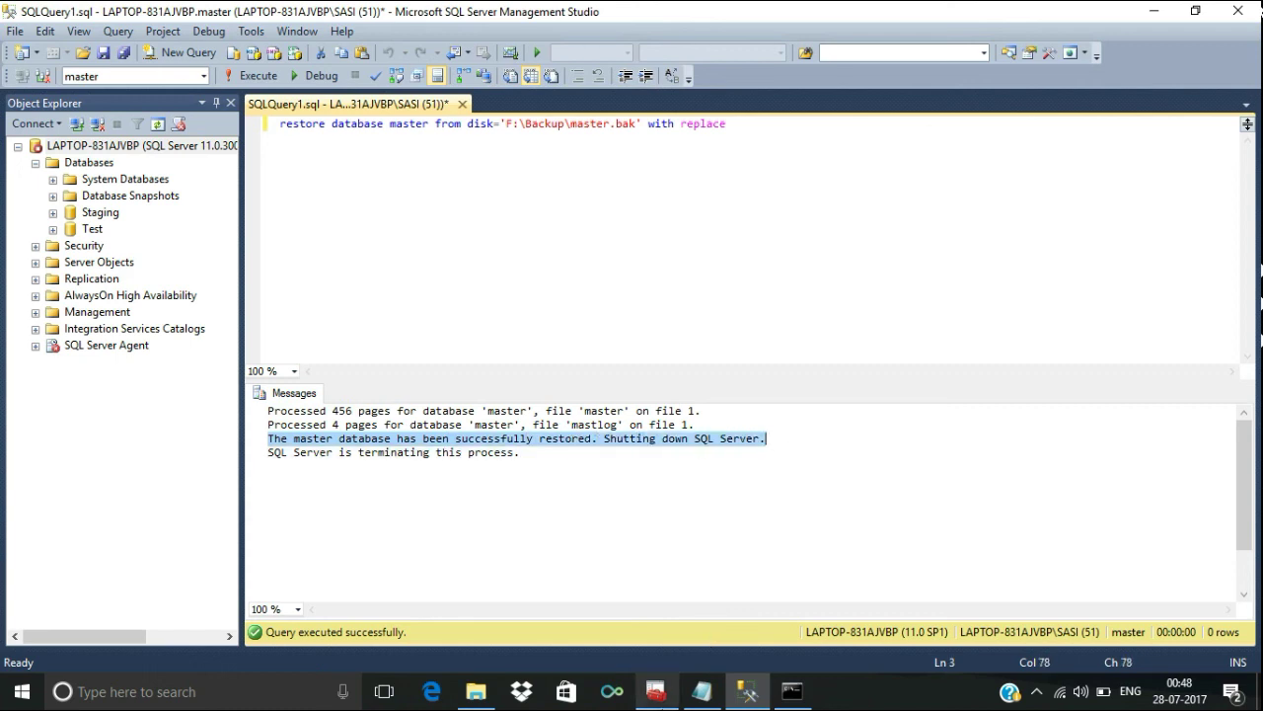
Switch to SQL Server Configuration Manager and remove the -m startup parameter from SQL Server (MSSQLSERVER), applying the change
{"action": "left_click", "coordinate": [657, 695]}
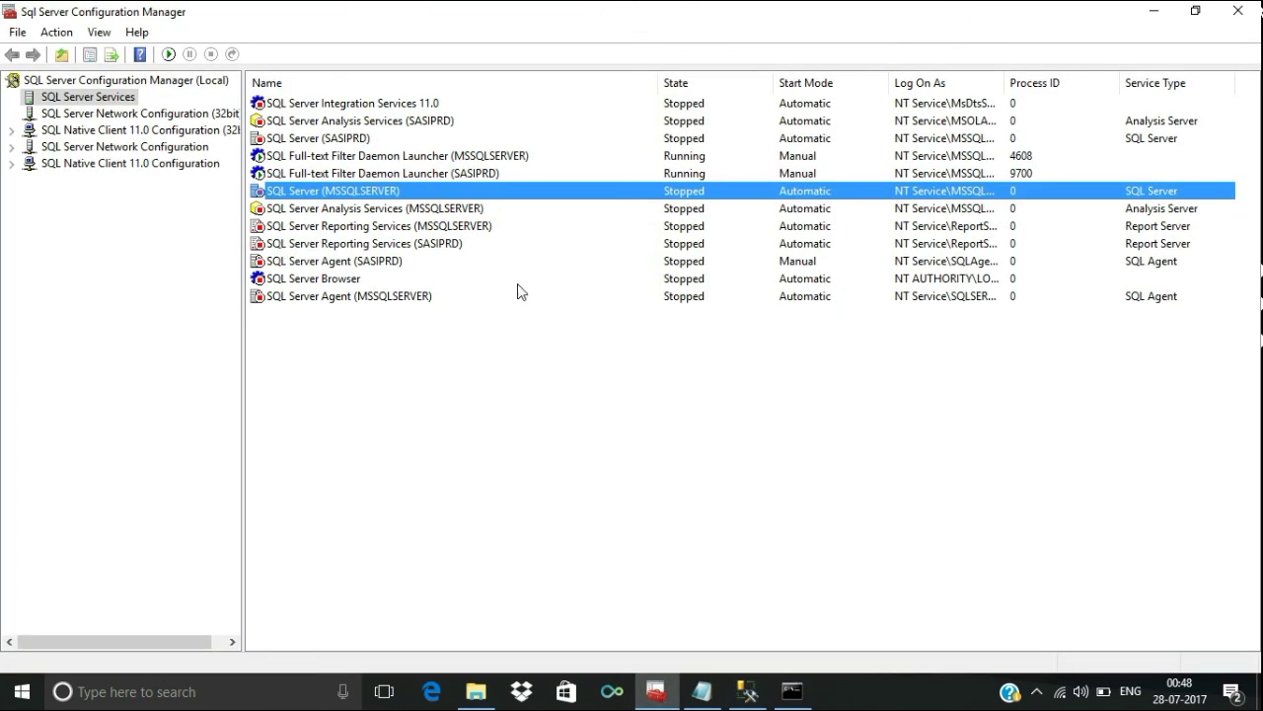
{"action": "right_click", "coordinate": [357, 197]}
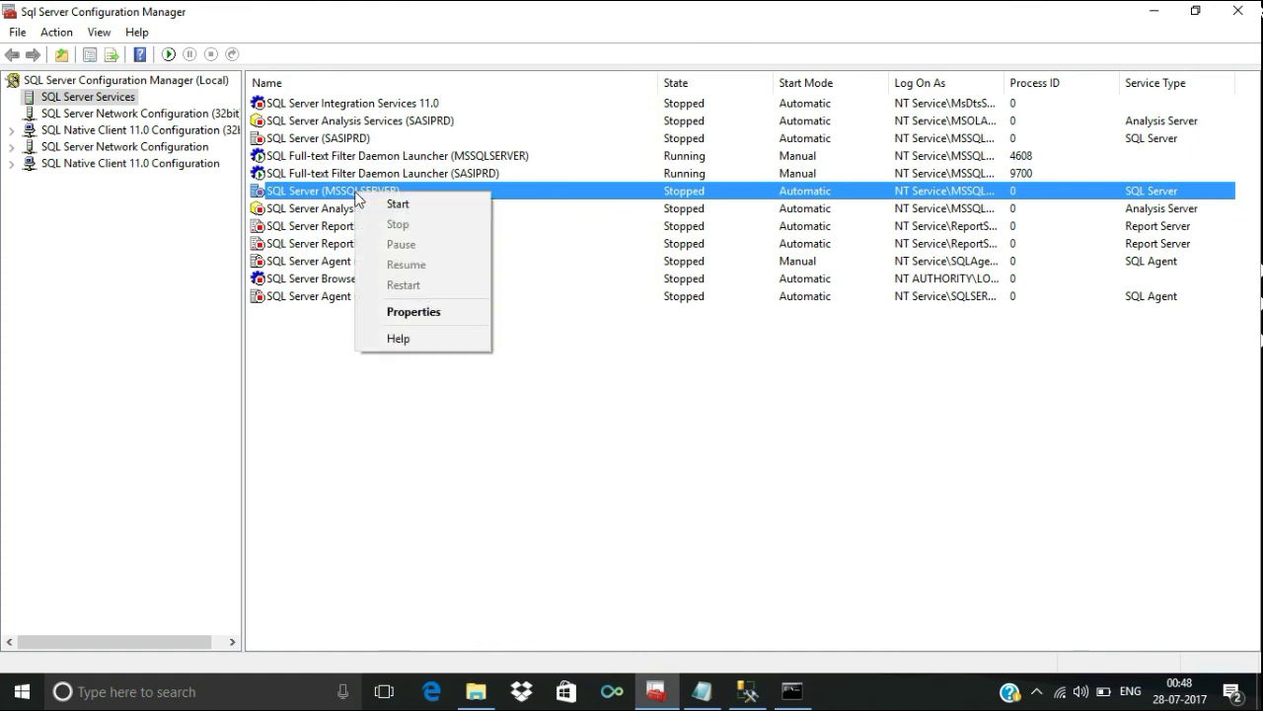
{"action": "left_click", "coordinate": [445, 311]}
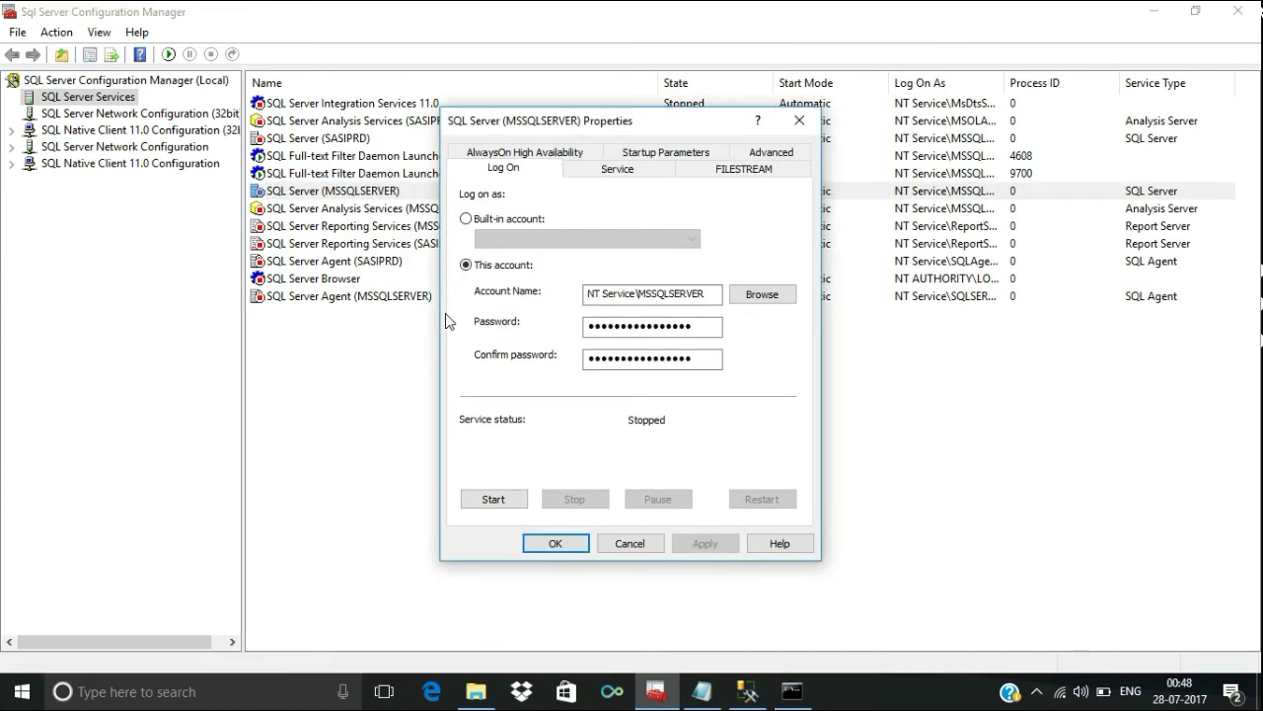
{"action": "left_click", "coordinate": [667, 156]}
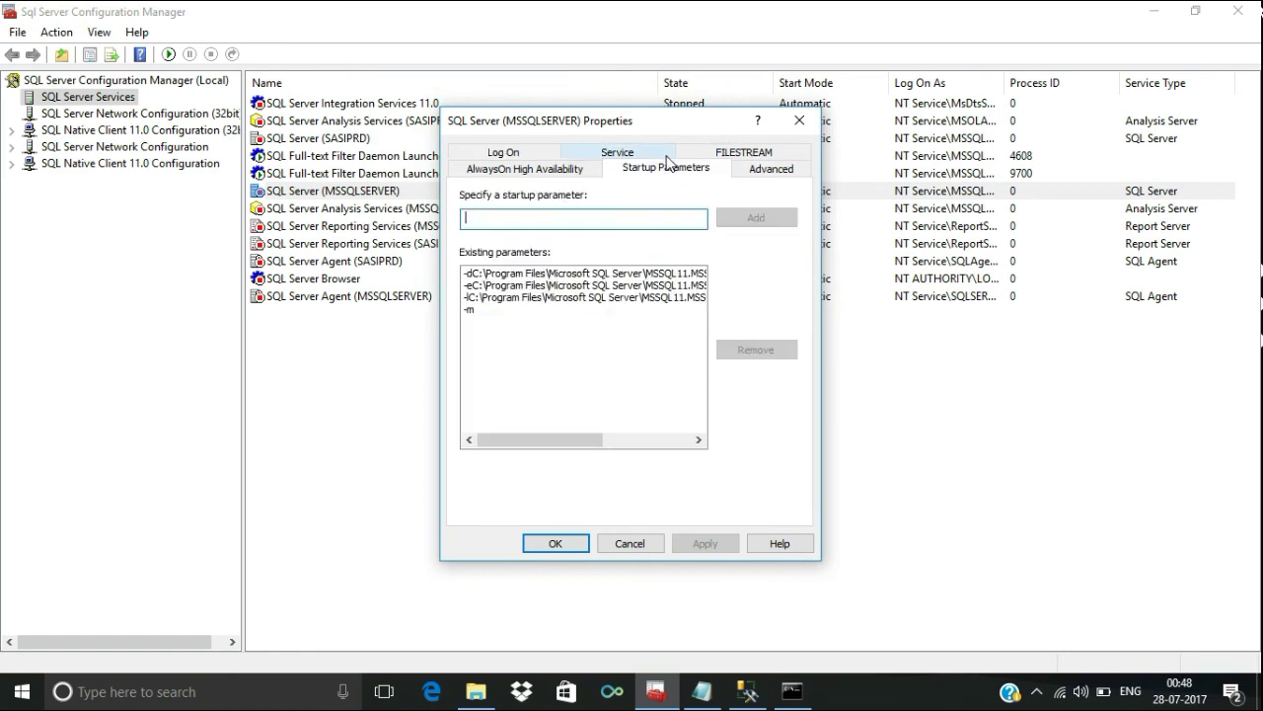
{"action": "left_click", "coordinate": [472, 308]}
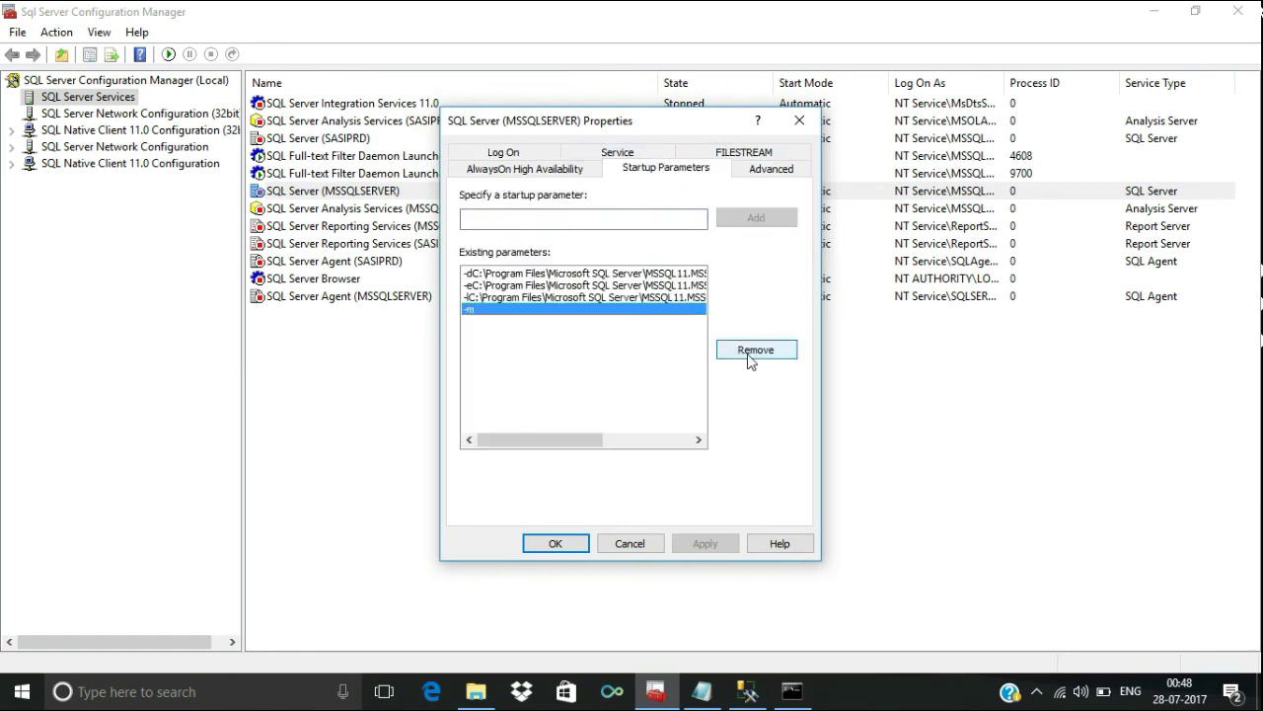
{"action": "left_click", "coordinate": [750, 353]}
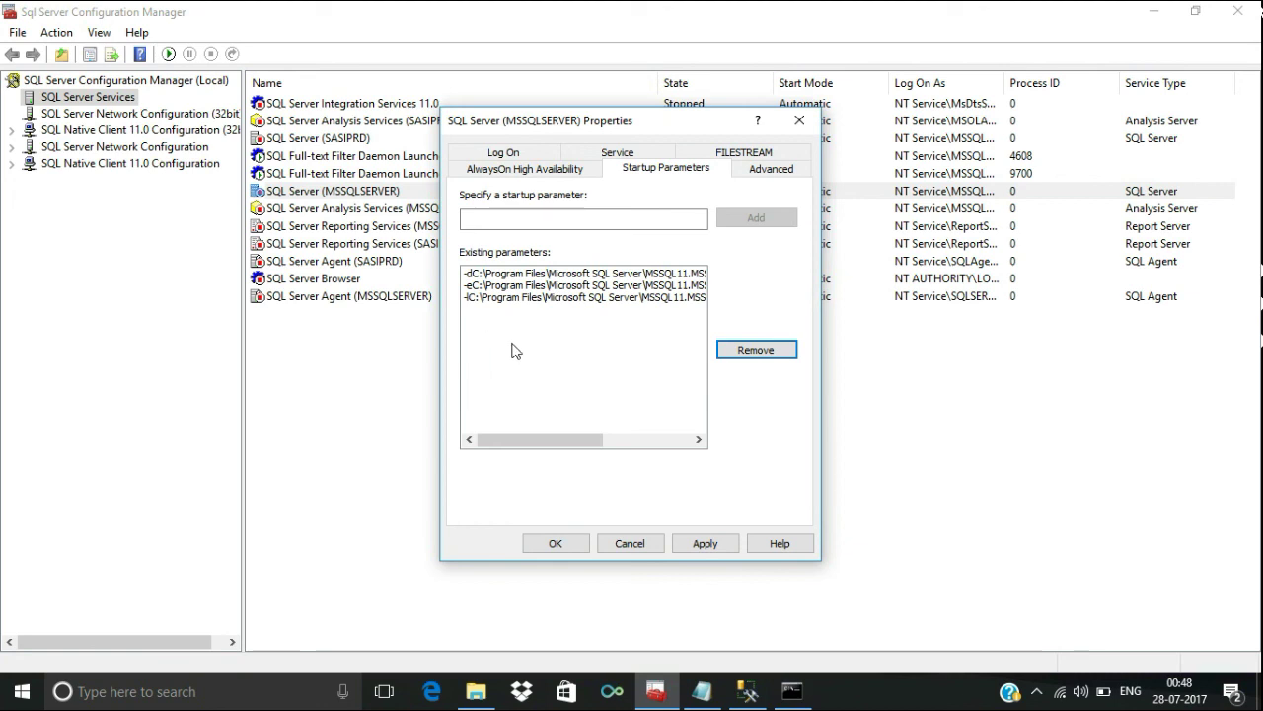
{"action": "left_click", "coordinate": [713, 546]}
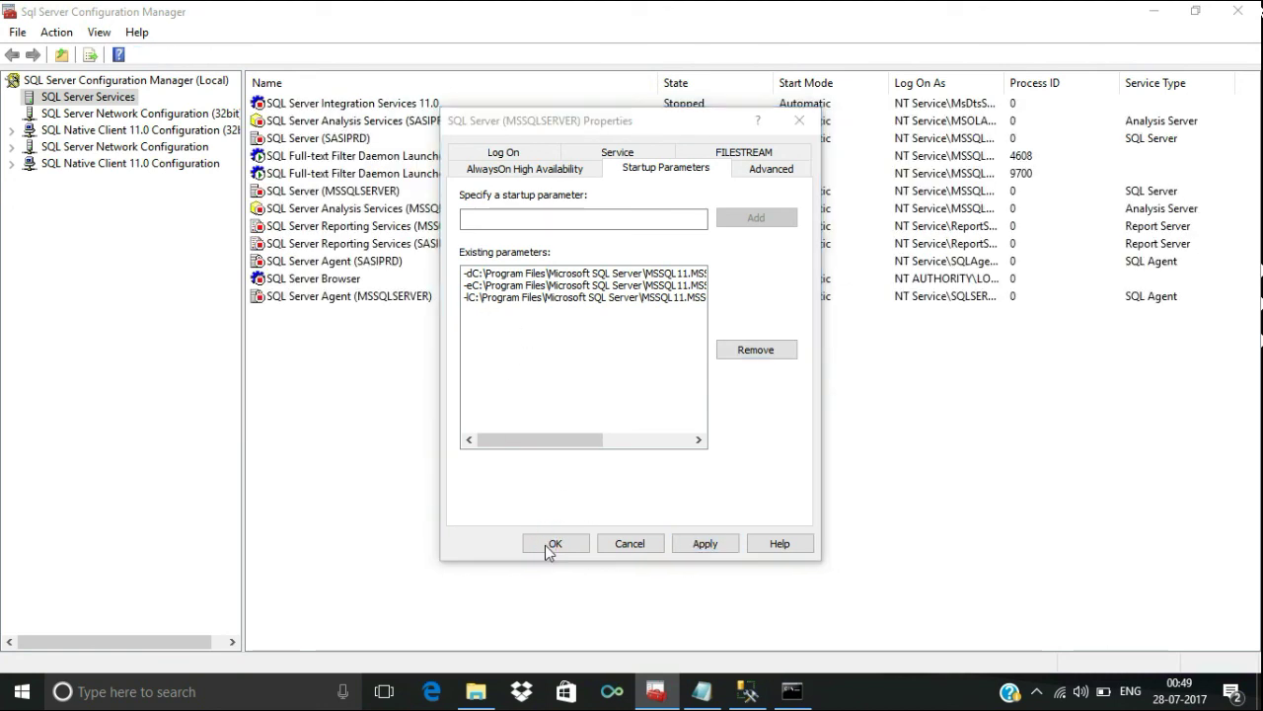
{"action": "key", "text": "Return"}
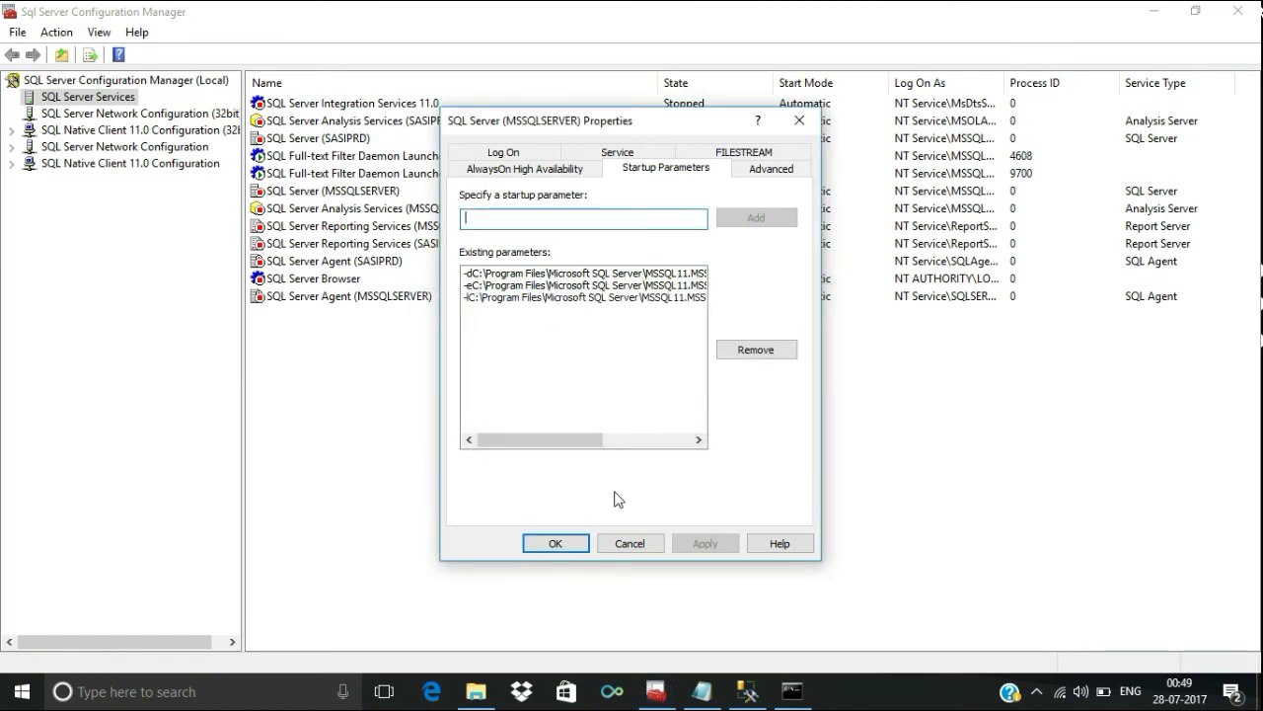
{"action": "left_click", "coordinate": [552, 543]}
Start the SQL Server (MSSQLSERVER) service and refresh the services list to check its state
{"action": "left_click", "coordinate": [322, 193]}
{"action": "right_click", "coordinate": [325, 191]}
{"action": "left_click", "coordinate": [341, 205]}
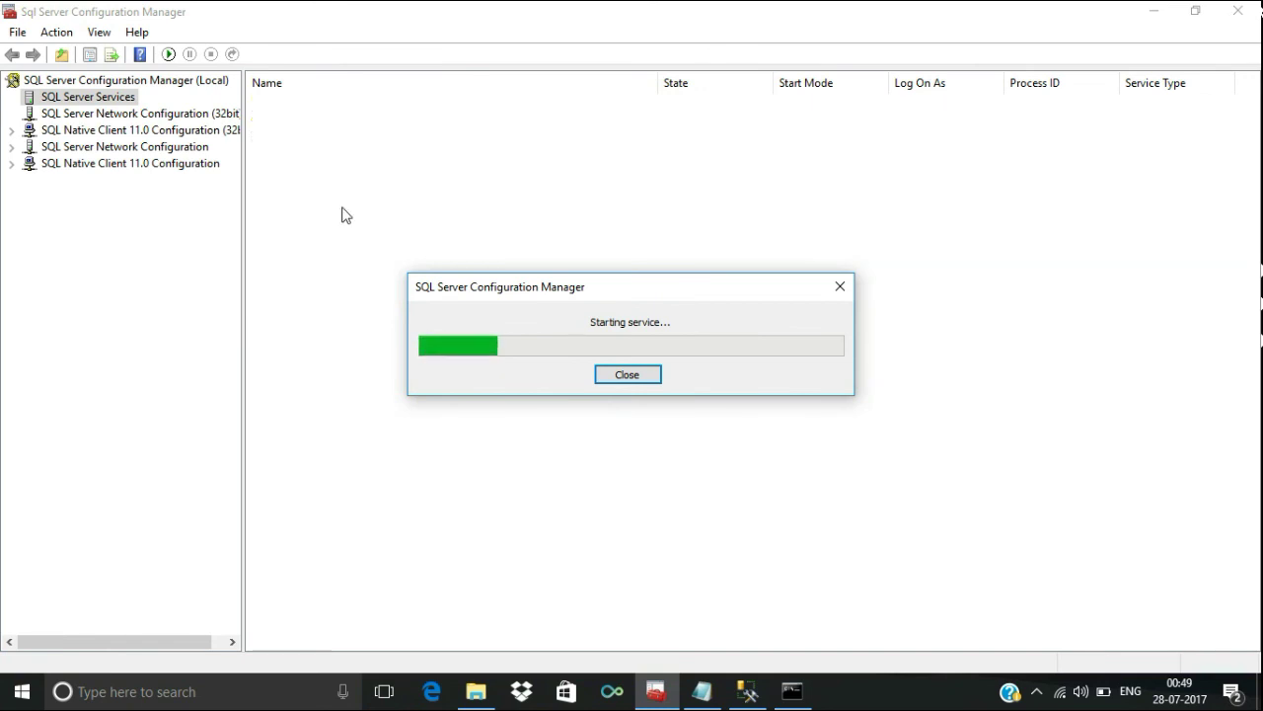
{"action": "right_click", "coordinate": [482, 400]}
{"action": "left_click", "coordinate": [502, 408]}
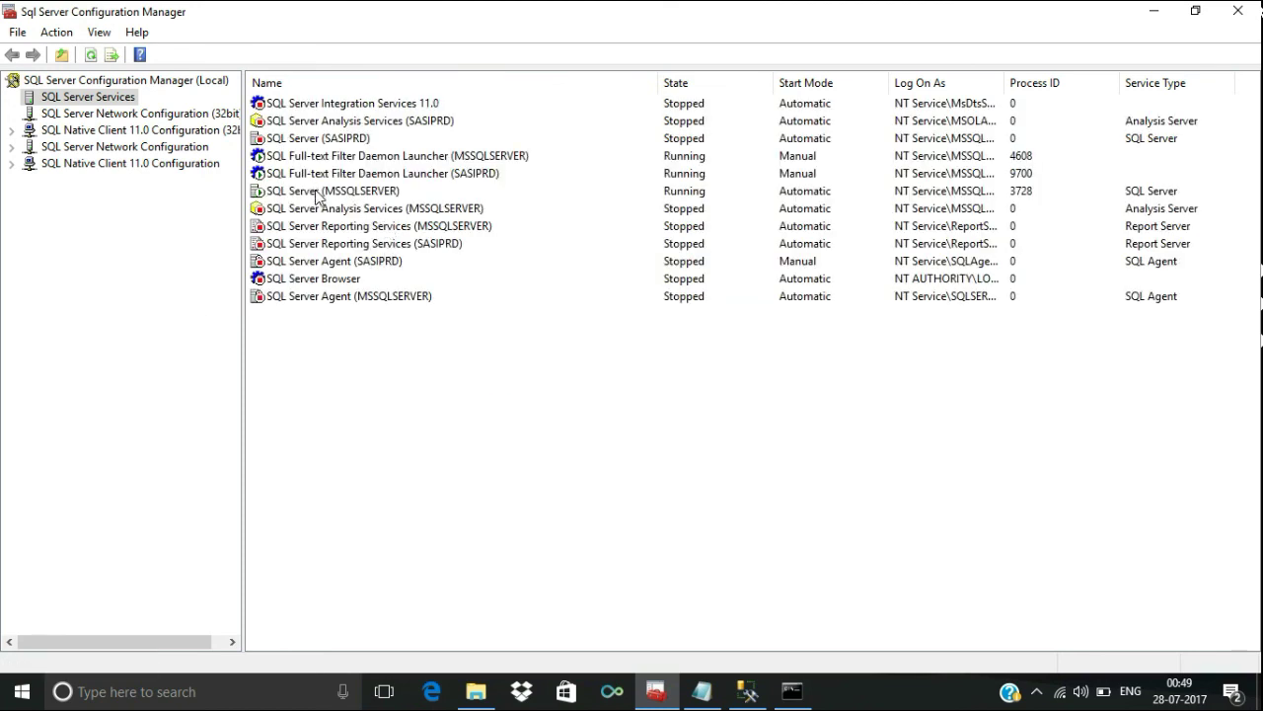
{"action": "left_click", "coordinate": [318, 192]}
Switch to the Notepad notes and highlight the Command Prompt entry in the list of restore methods
{"action": "left_click", "coordinate": [710, 698]}
{"action": "left_click", "coordinate": [462, 283]}
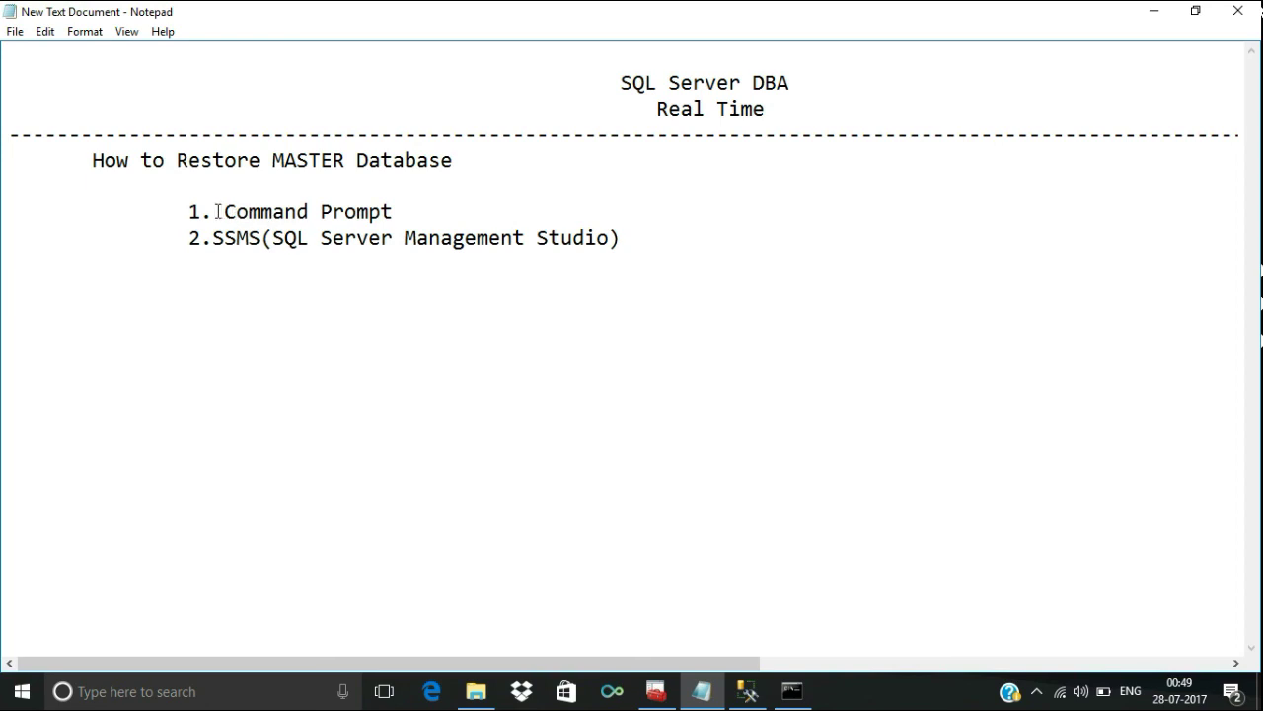
{"action": "left_click_drag", "start_coordinate": [225, 211], "coordinate": [405, 211]}
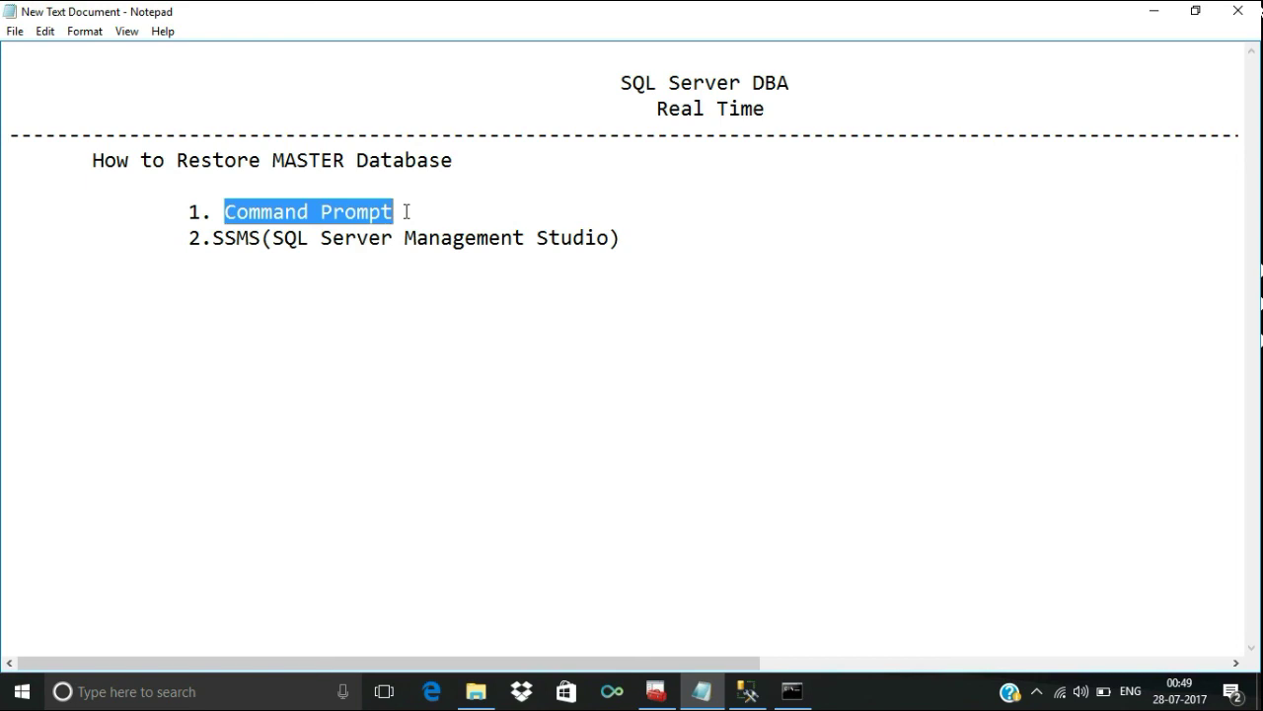